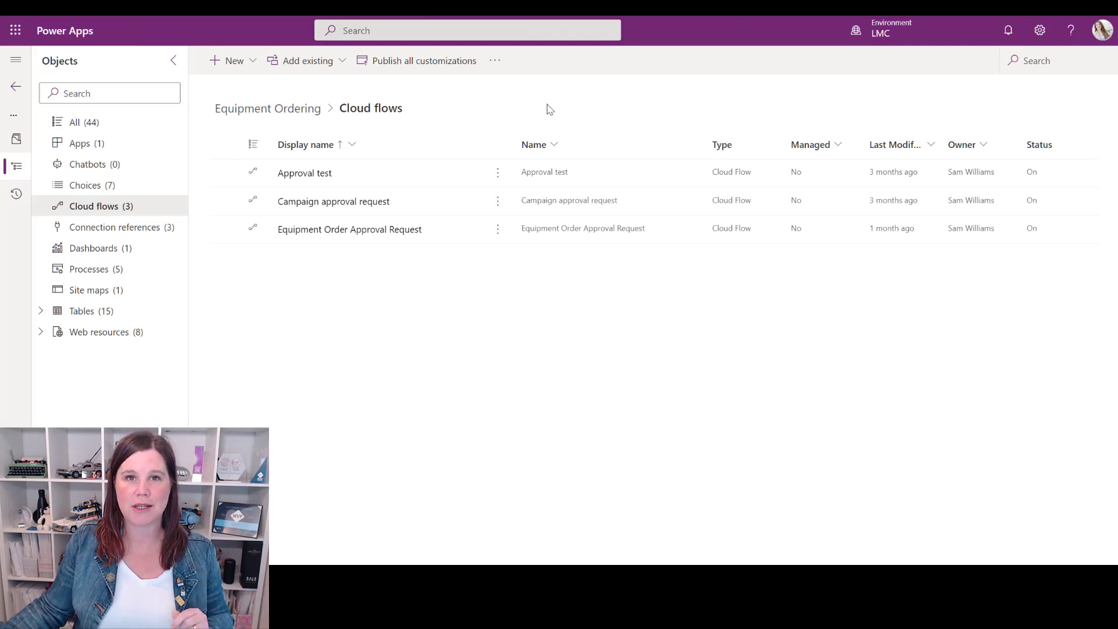
- Create an automated cloud flow 'Send an email when a new account is created' with the Dataverse 'When a row is added, modified or deleted' trigger
left_click(254, 62)
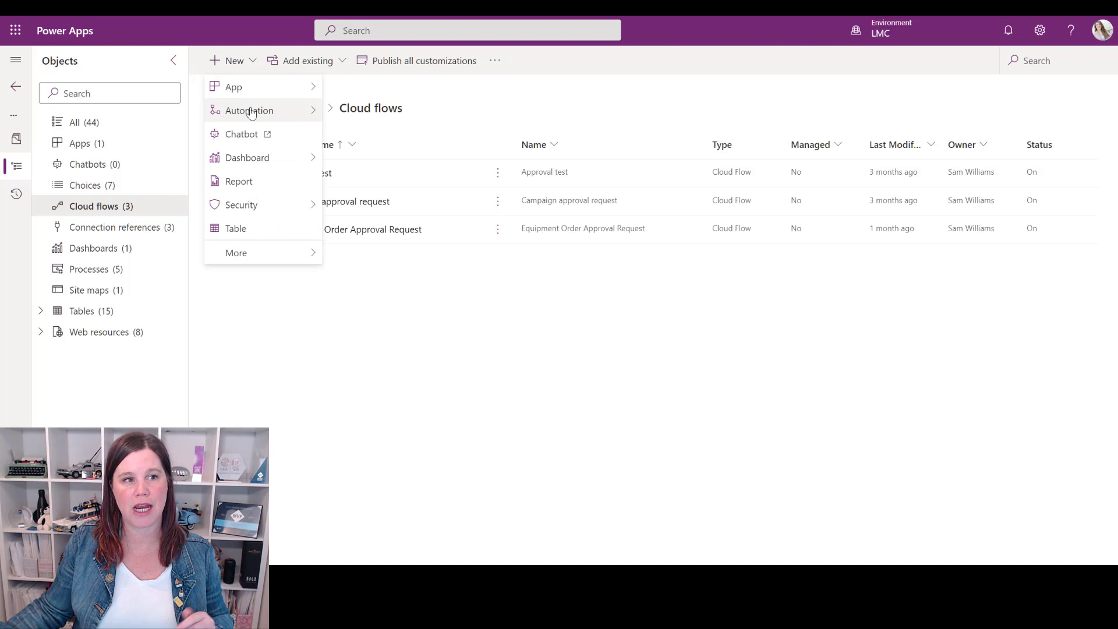
mouse_move(249, 111)
mouse_move(349, 110)
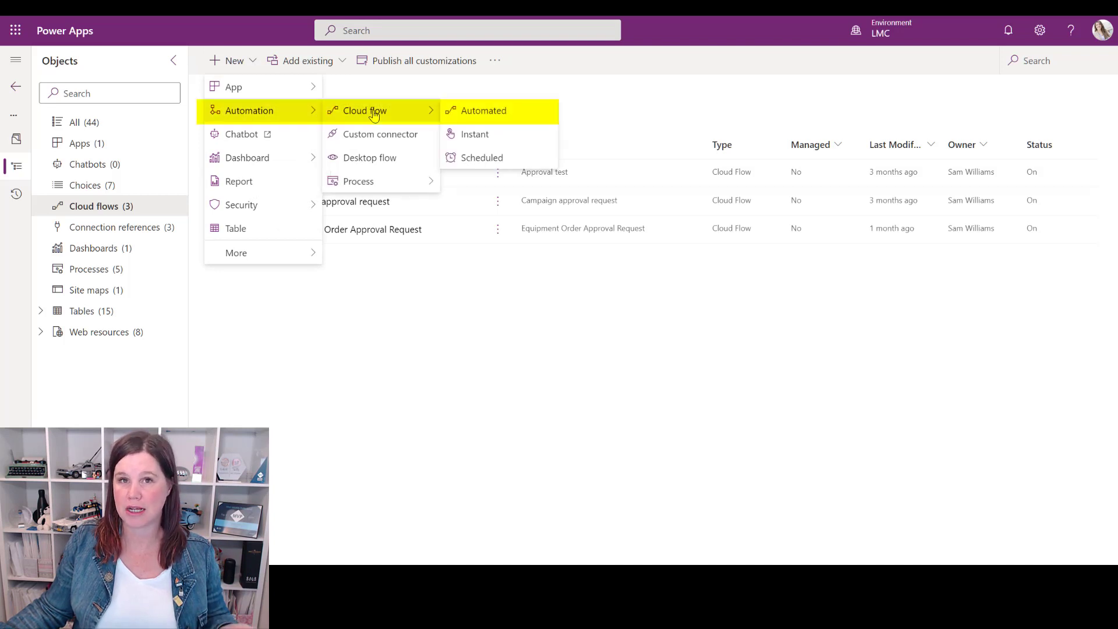
left_click(493, 118)
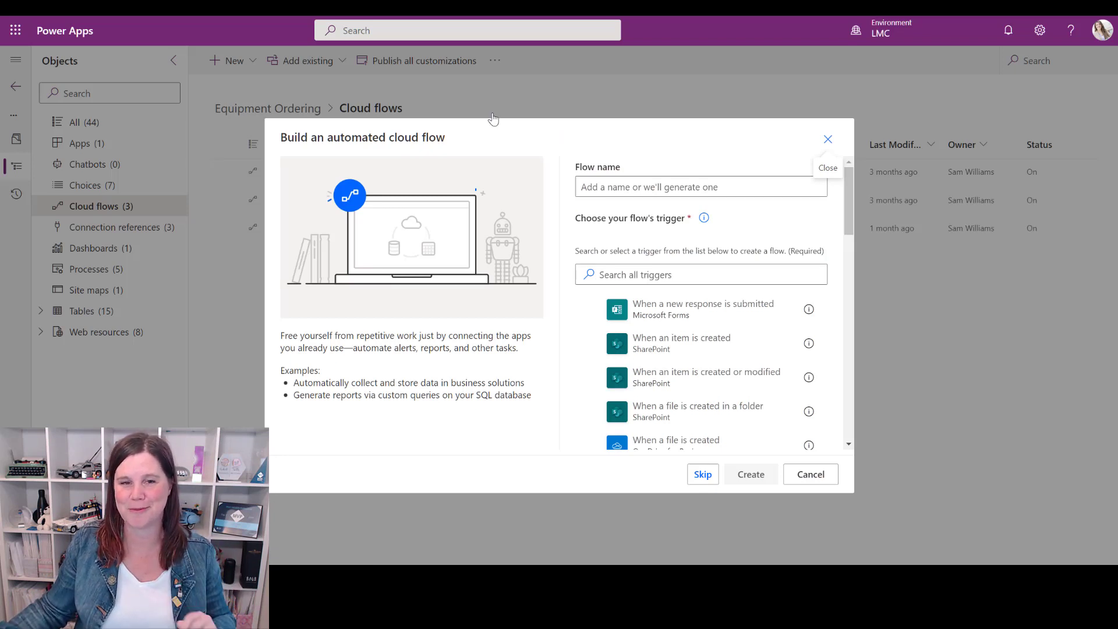
left_click(619, 186)
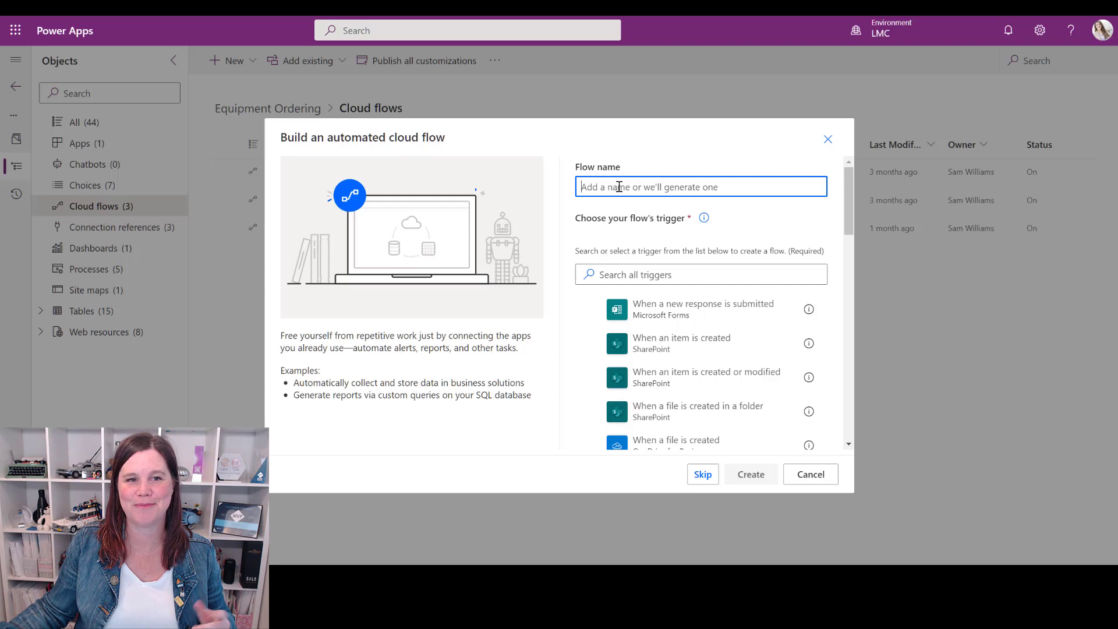
type("Send an email when a new account is created")
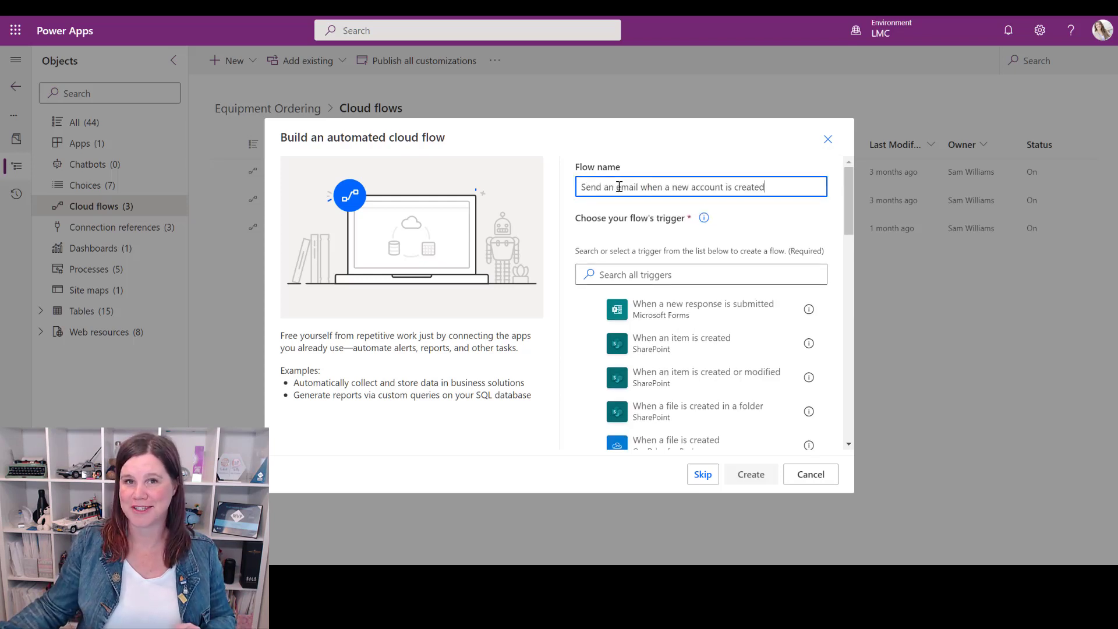
left_click(614, 274)
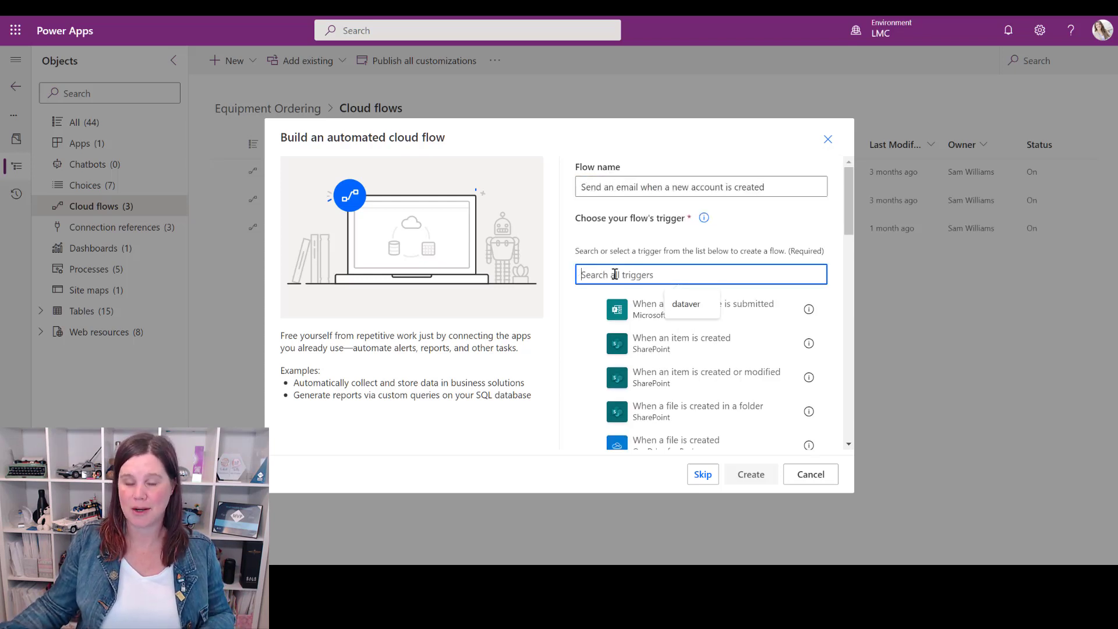
type("data")
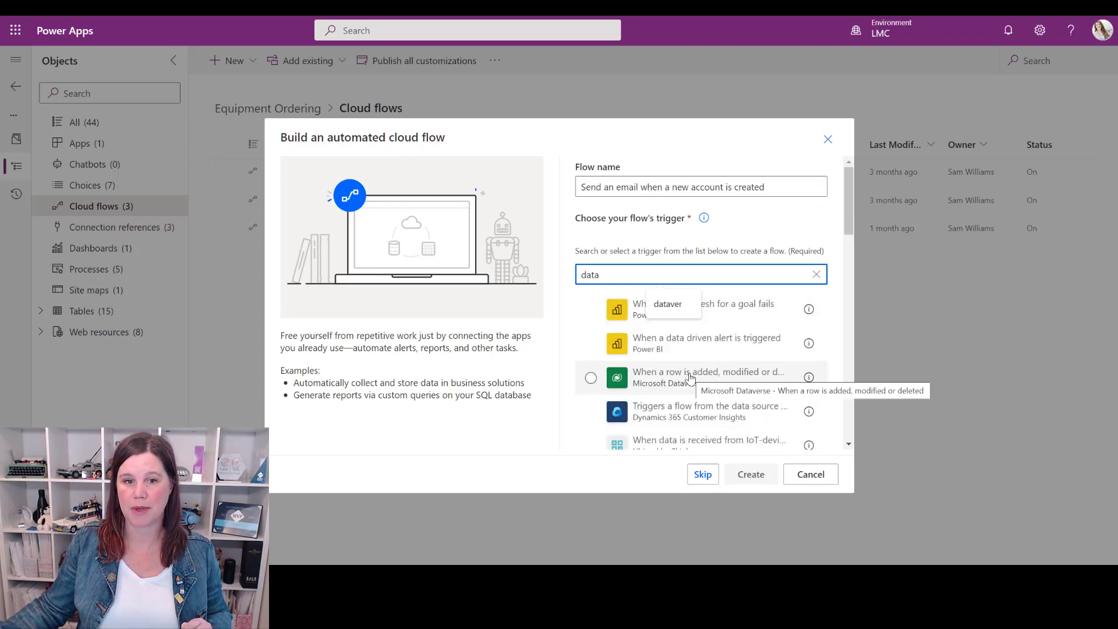
left_click(691, 378)
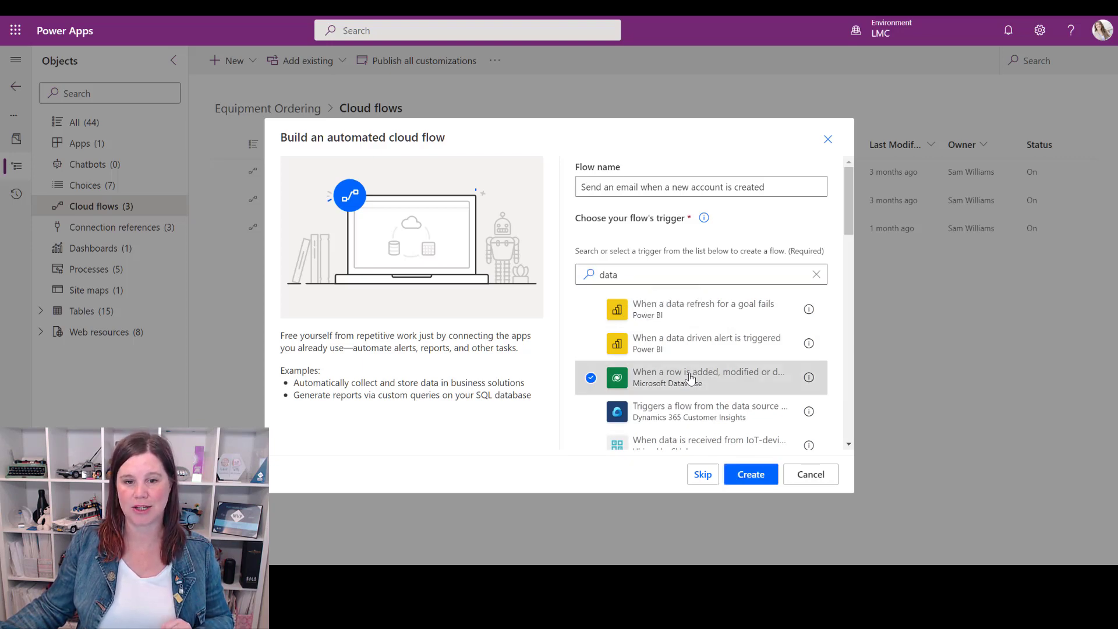
left_click(750, 473)
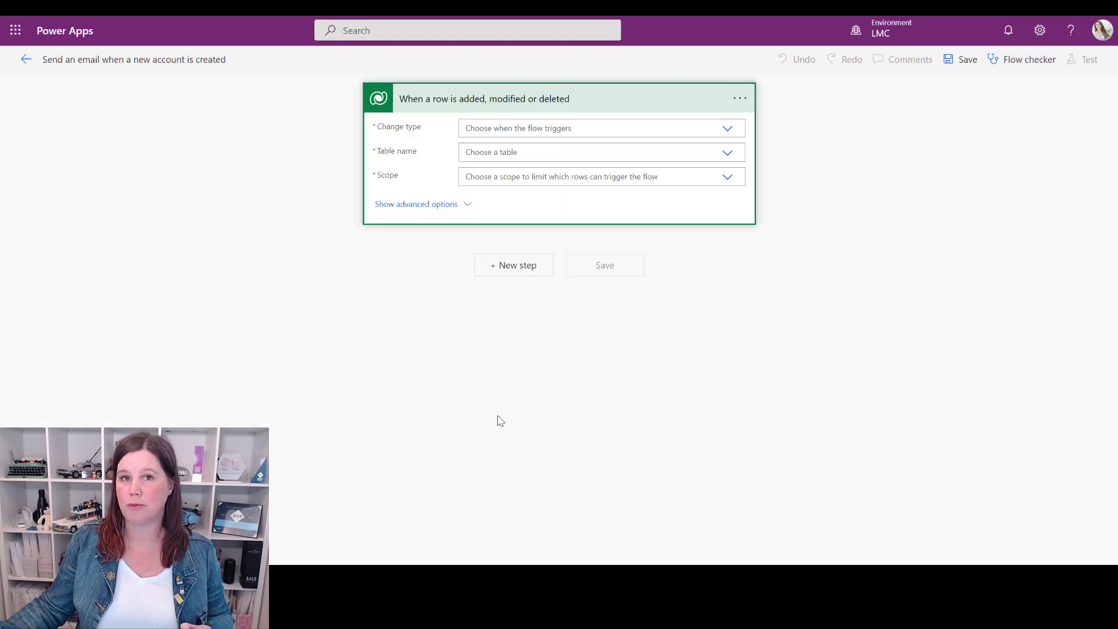
- Set the trigger's Change type to Added, Table name to Accounts and Scope to Organization
left_click(585, 128)
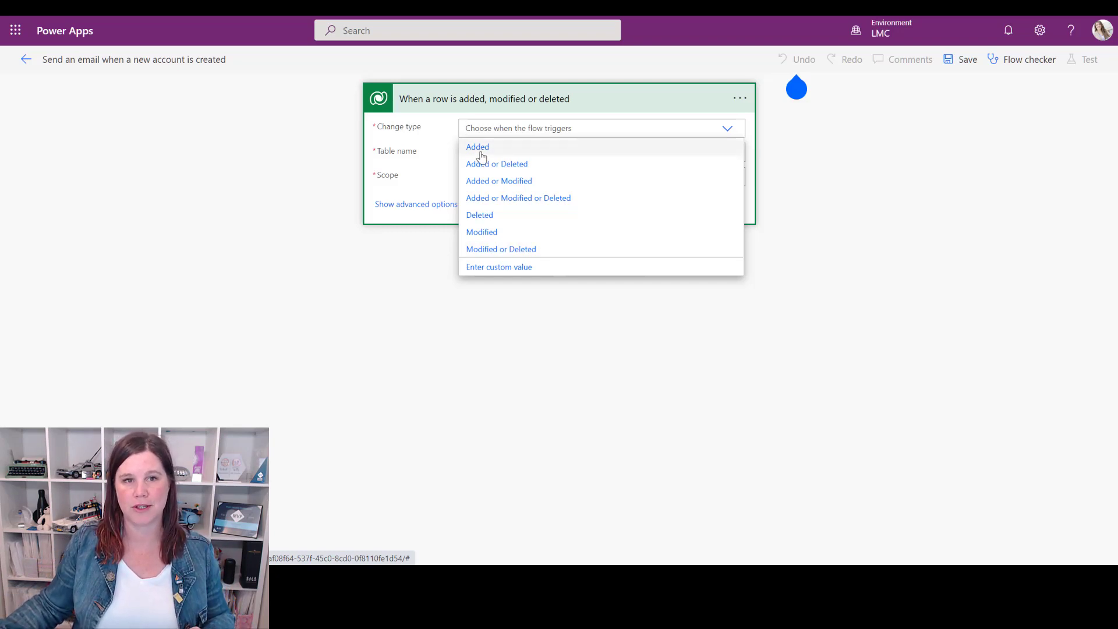
left_click(481, 150)
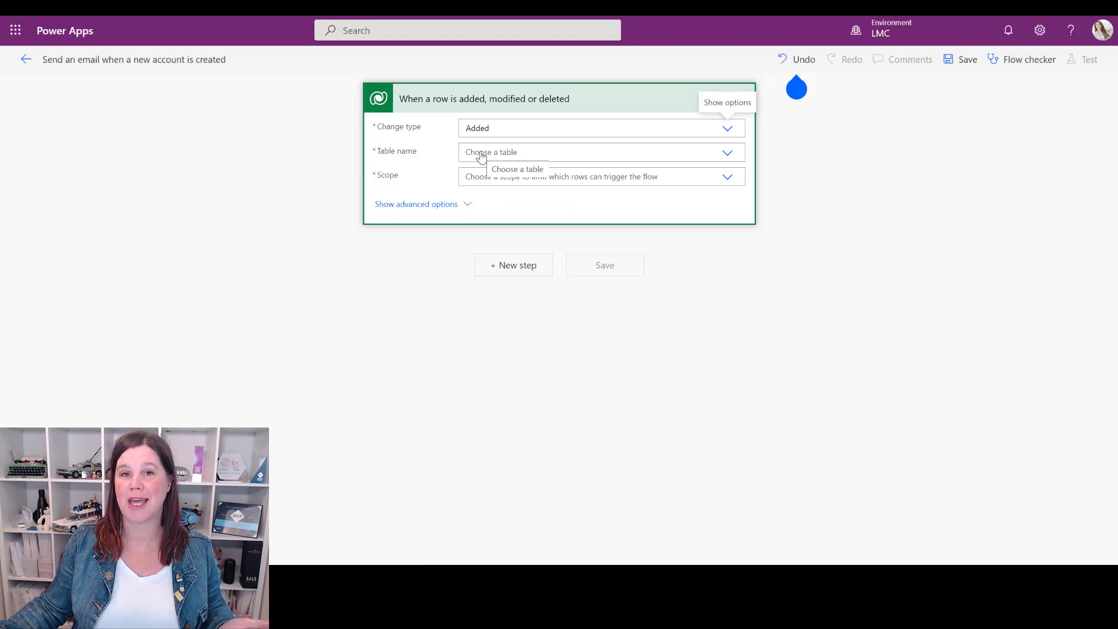
left_click(481, 154)
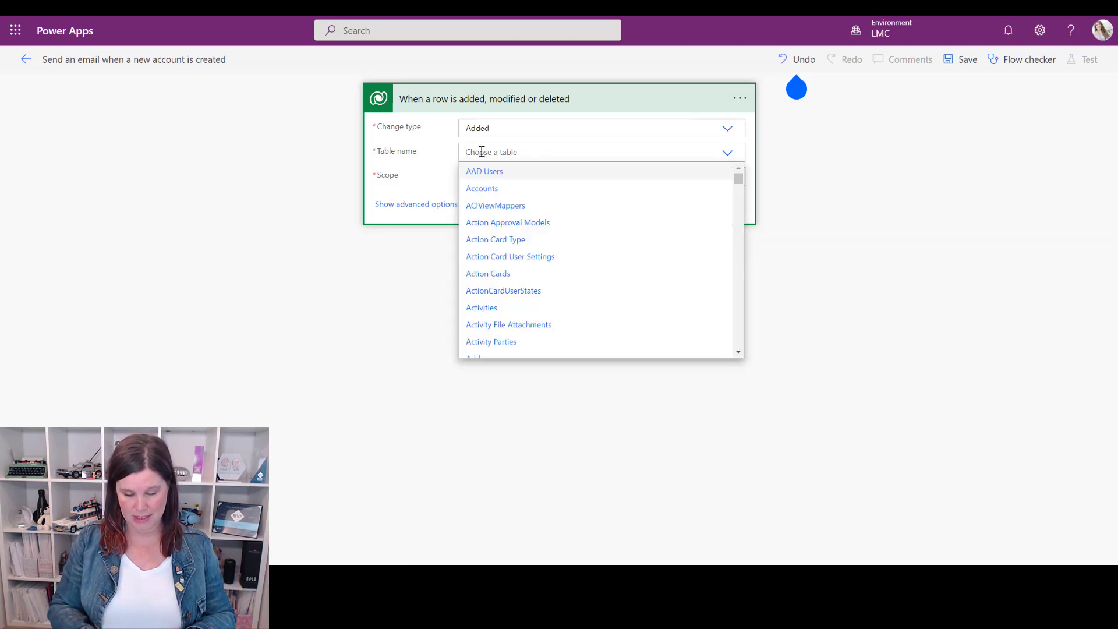
type("account")
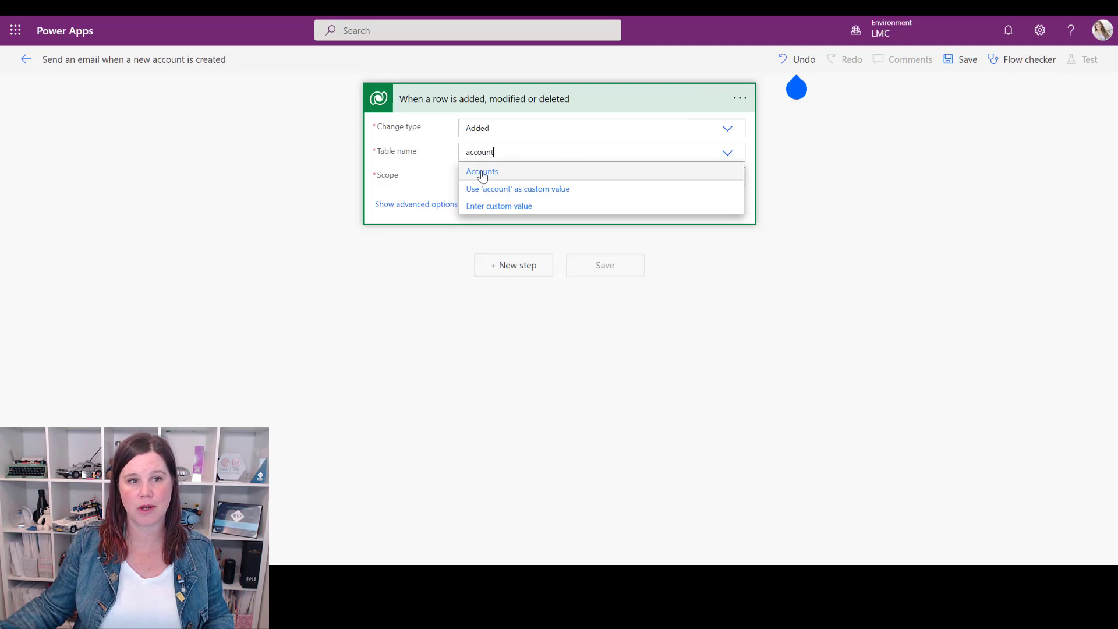
left_click(482, 172)
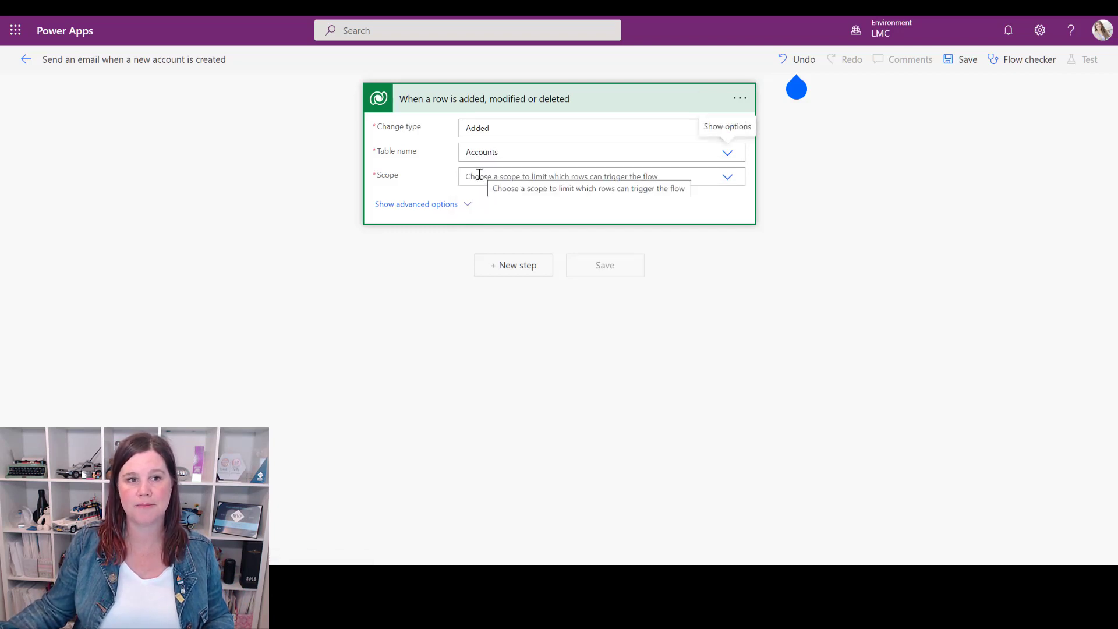
left_click(479, 175)
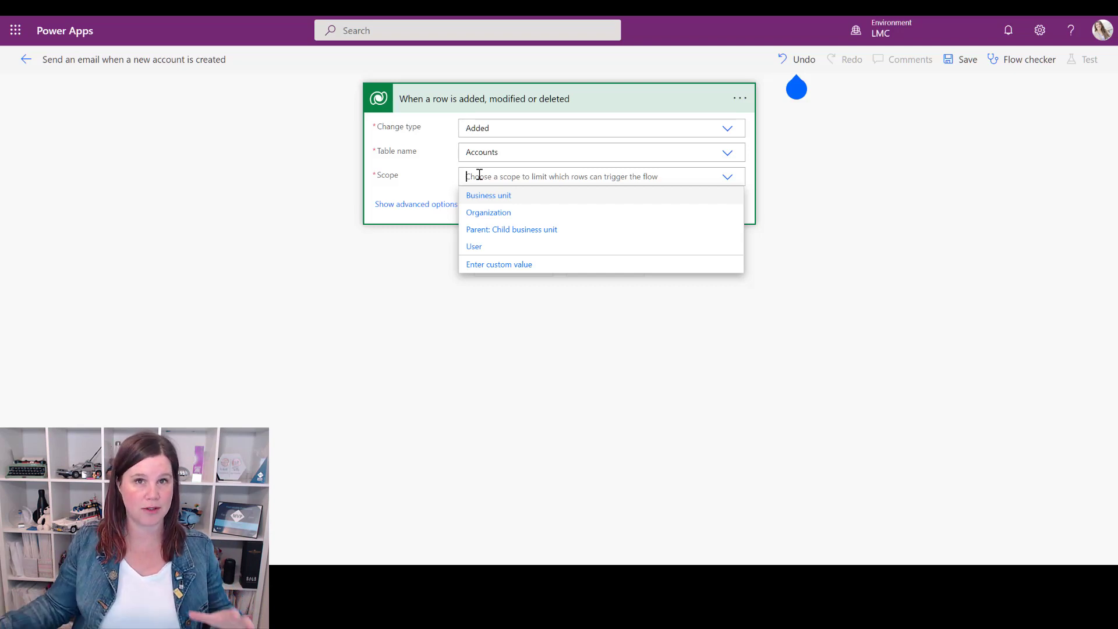
left_click(492, 213)
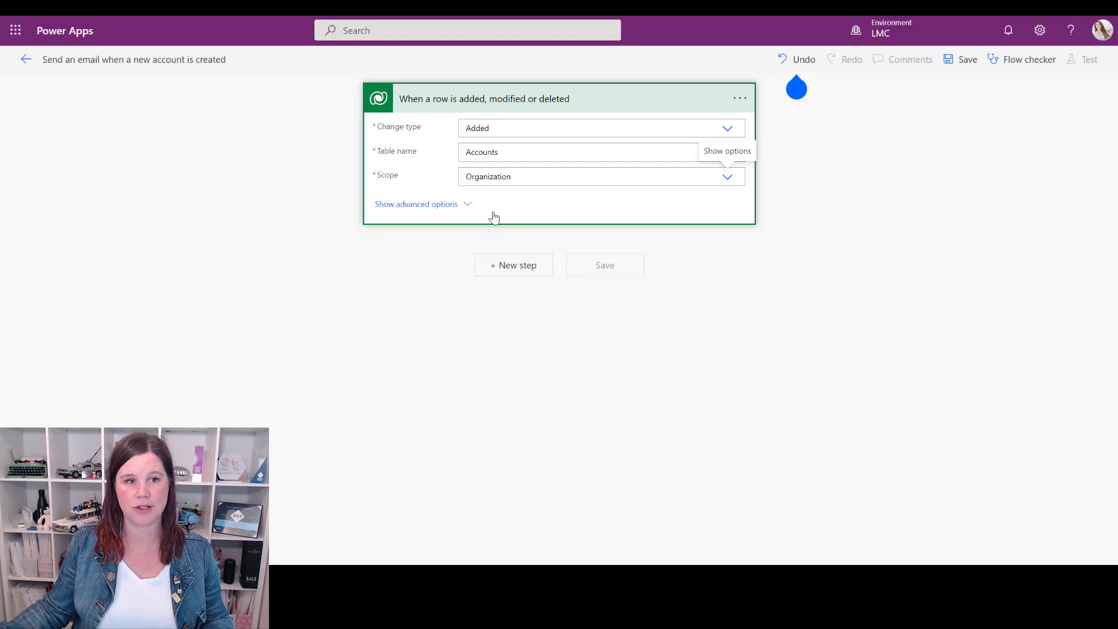
- Add a new step and list the Microsoft Dataverse actions
left_click(499, 266)
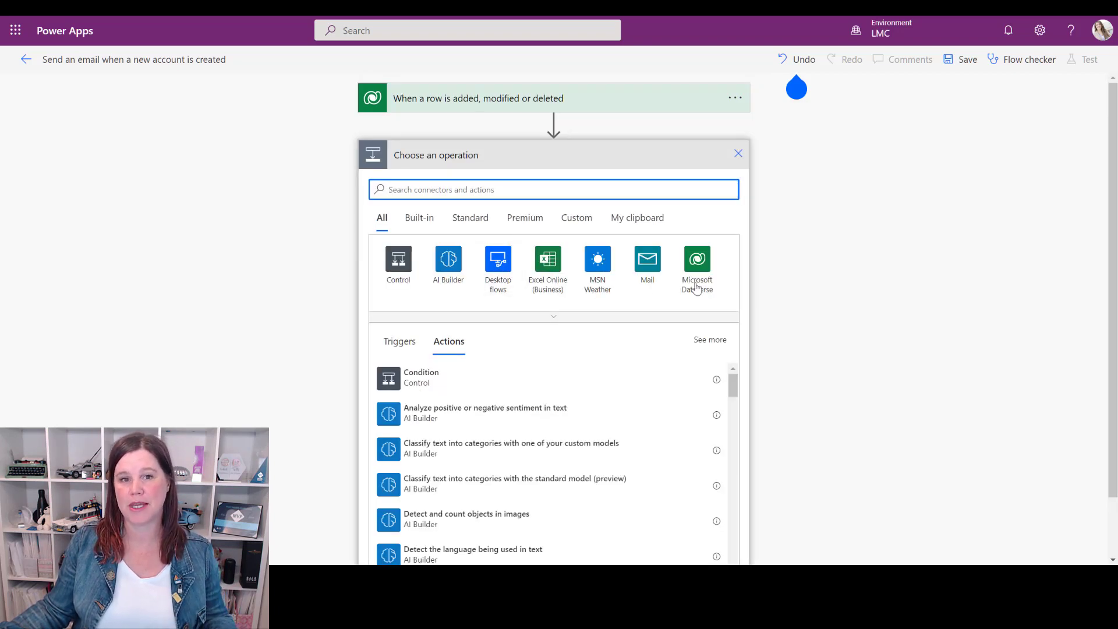
left_click(700, 271)
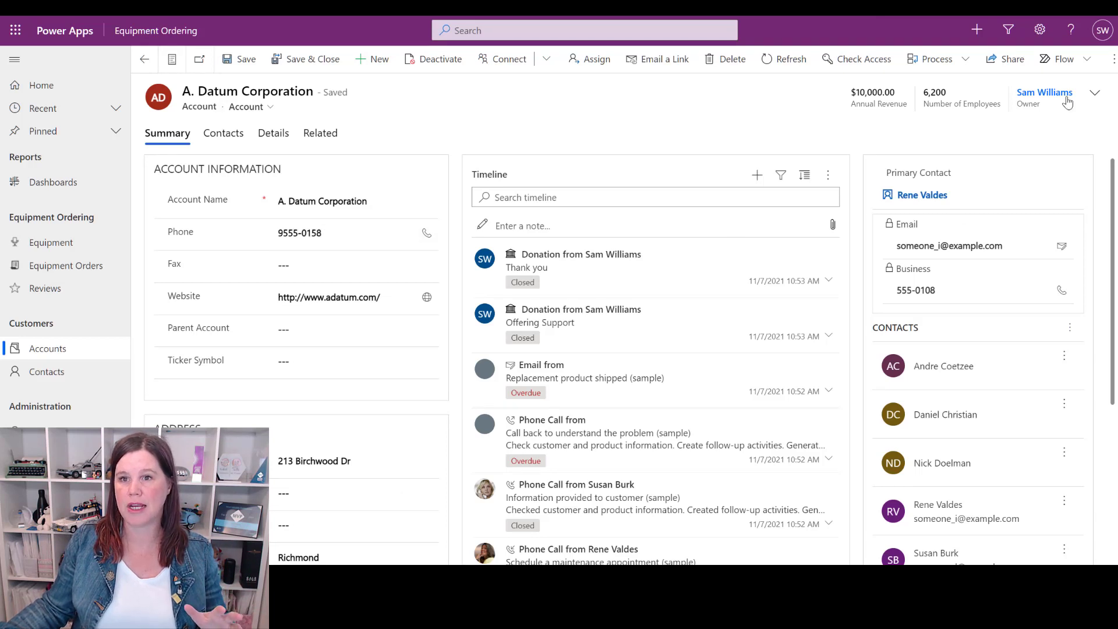
- Expand the A. Datum Corporation account header to check its Owner field
left_click(1097, 95)
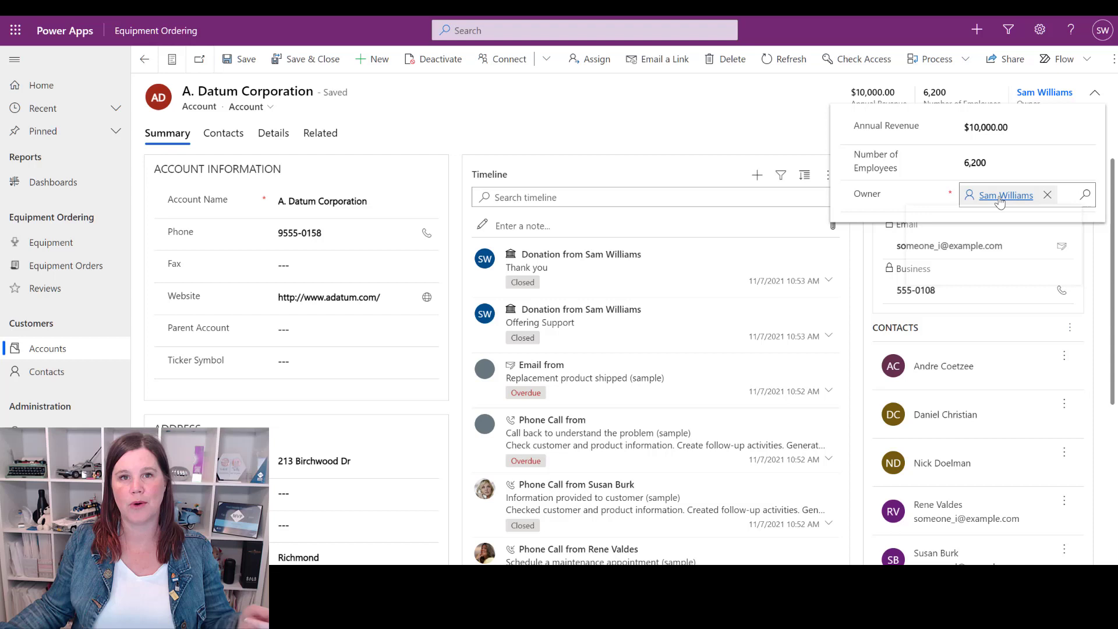
mouse_move(1000, 201)
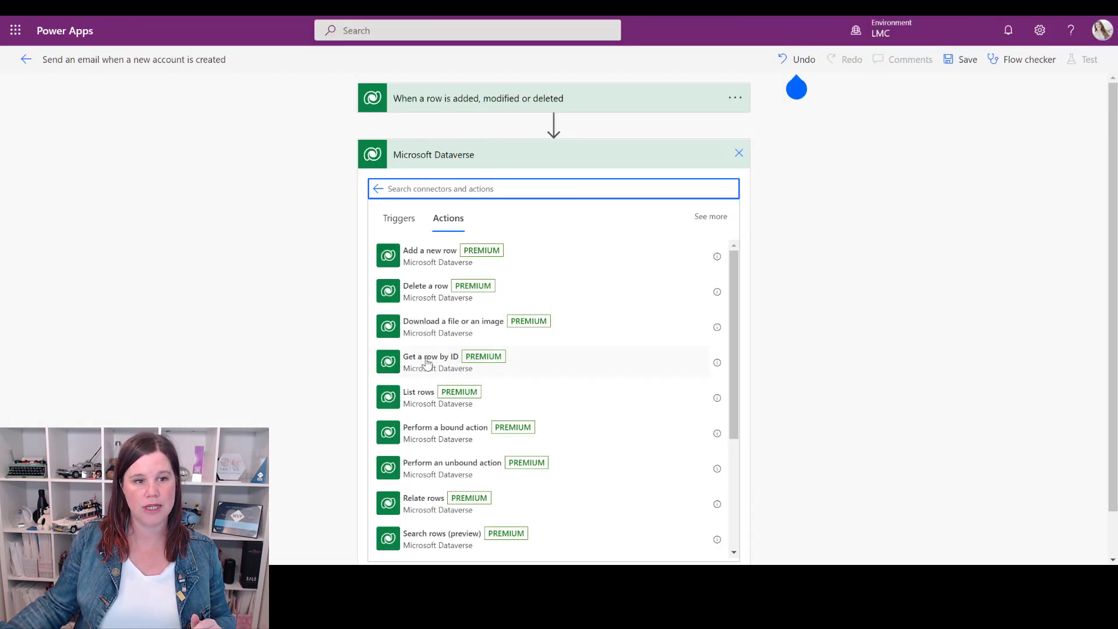
- Add a Get a row by ID action on the Users table
left_click(427, 362)
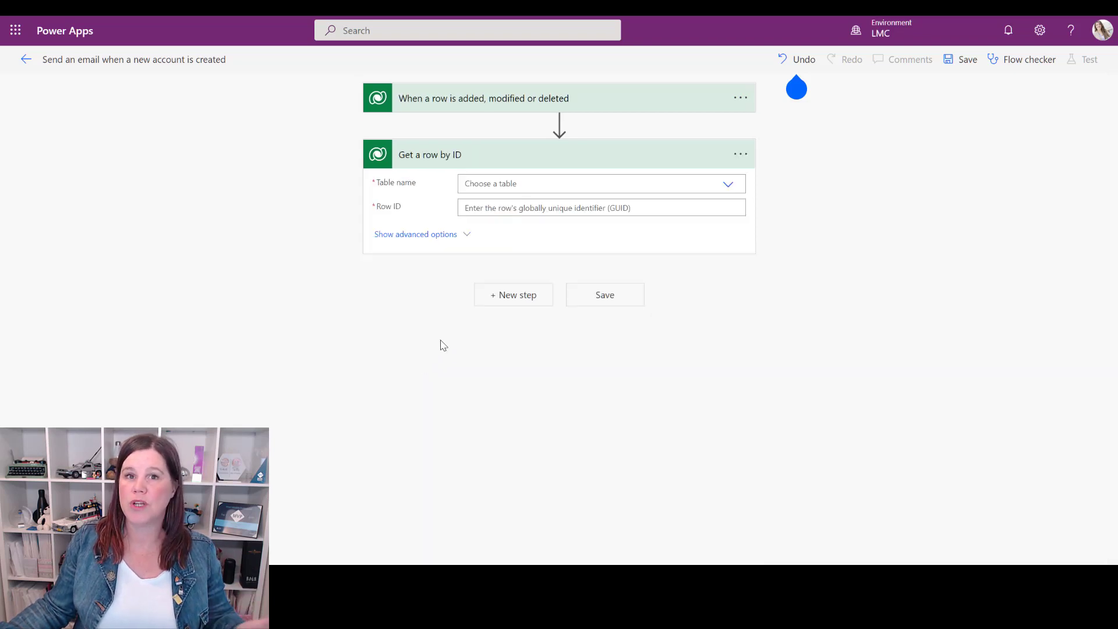
left_click(698, 183)
type("u")
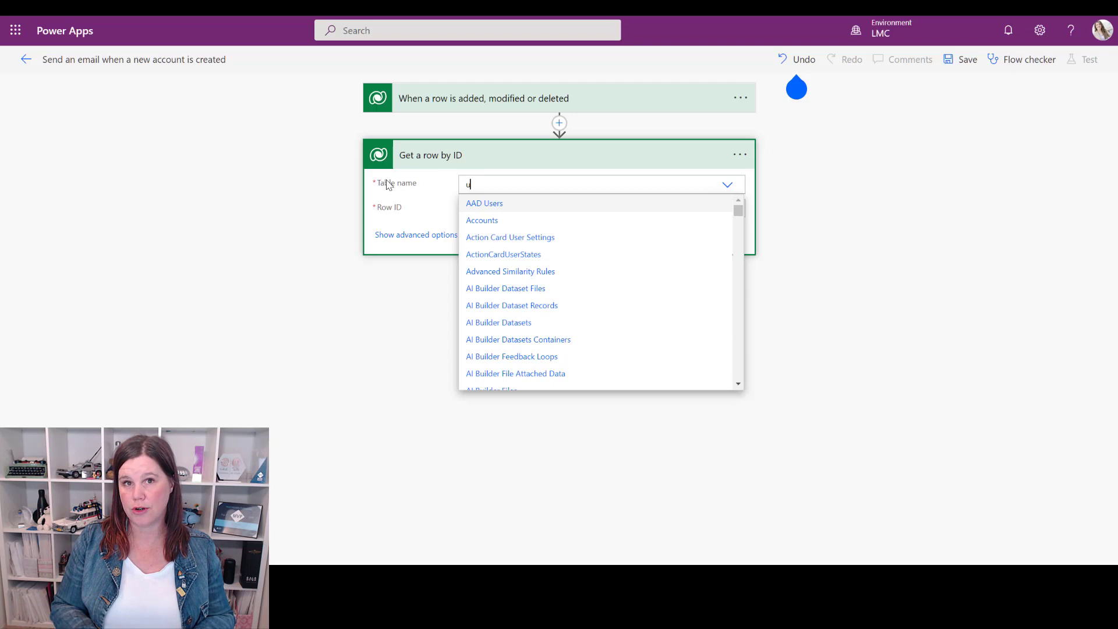
type("ser")
scroll(583, 279, "down", 10)
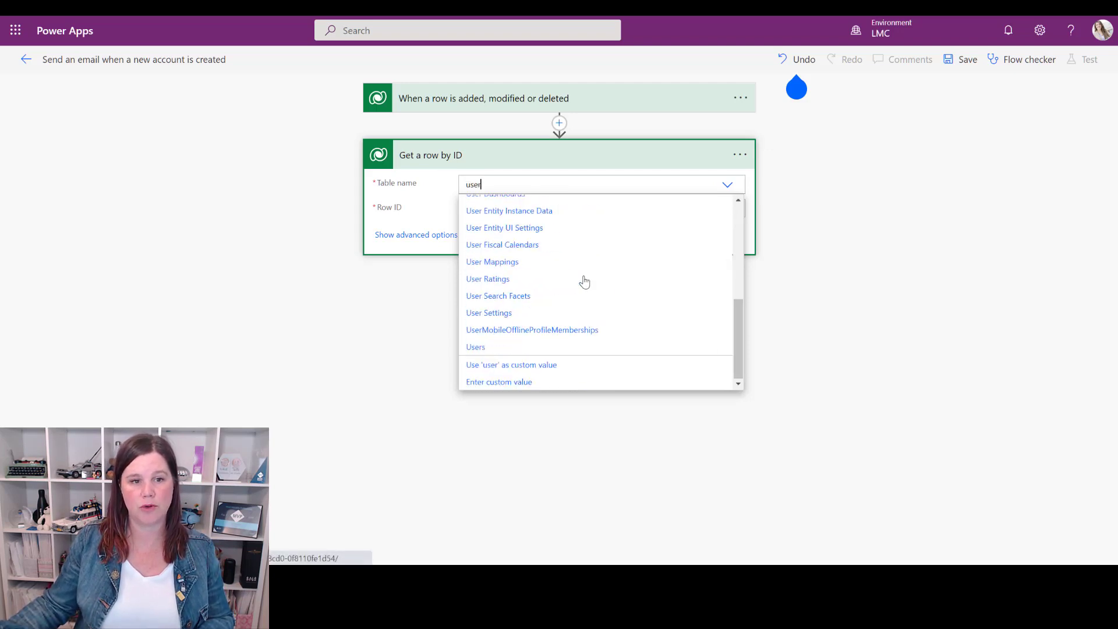
left_click(476, 347)
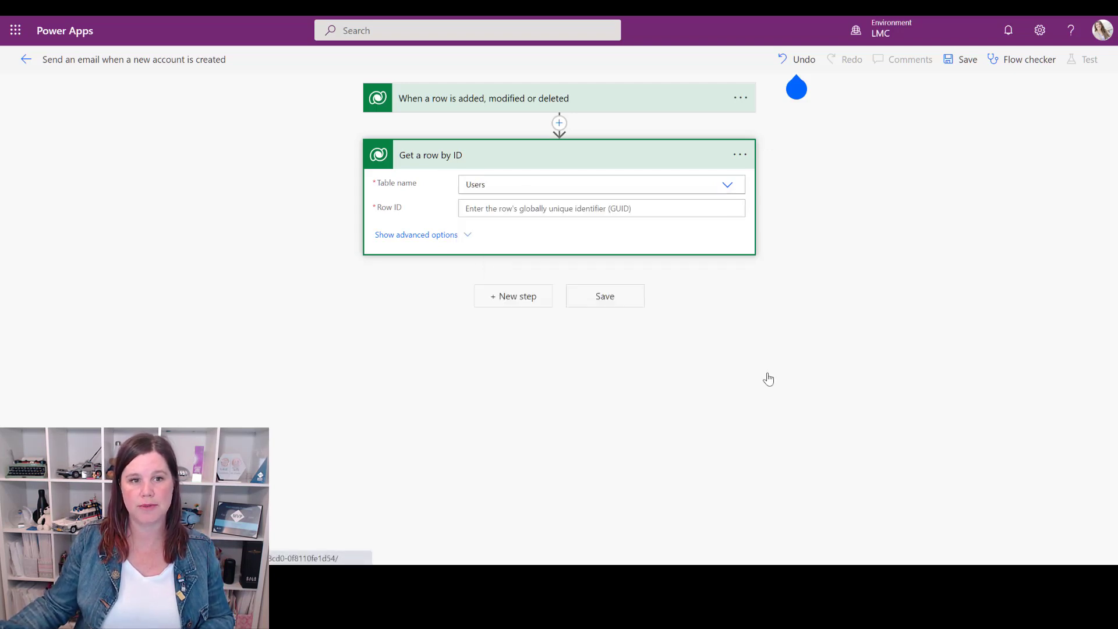
- Fill the Row ID with the Owner (Value) dynamic content
left_click(507, 208)
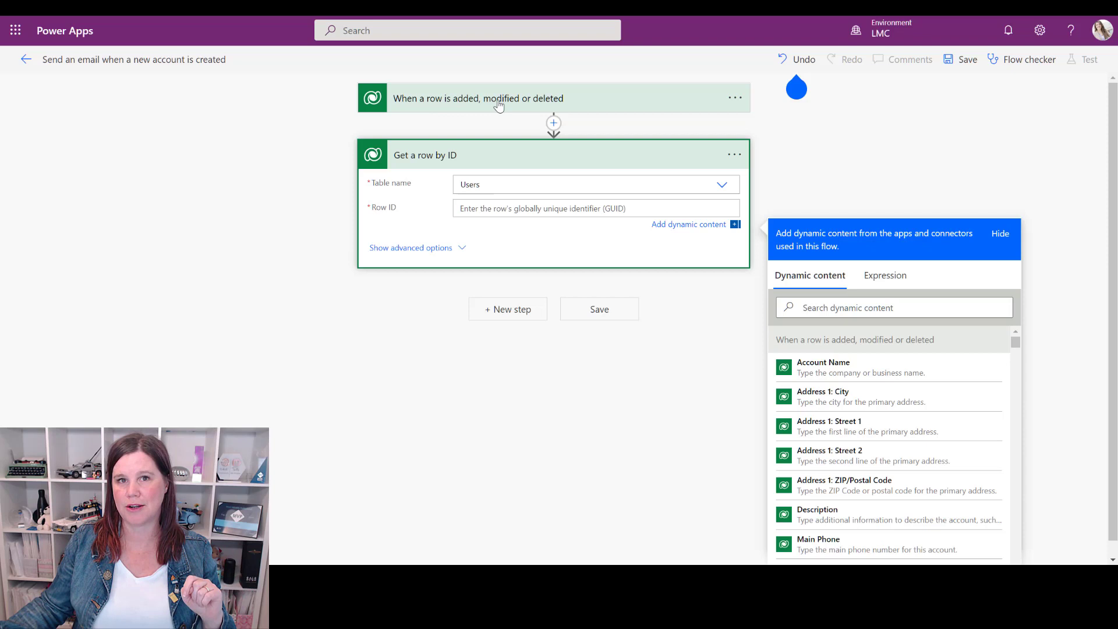
left_click(814, 310)
type("owe")
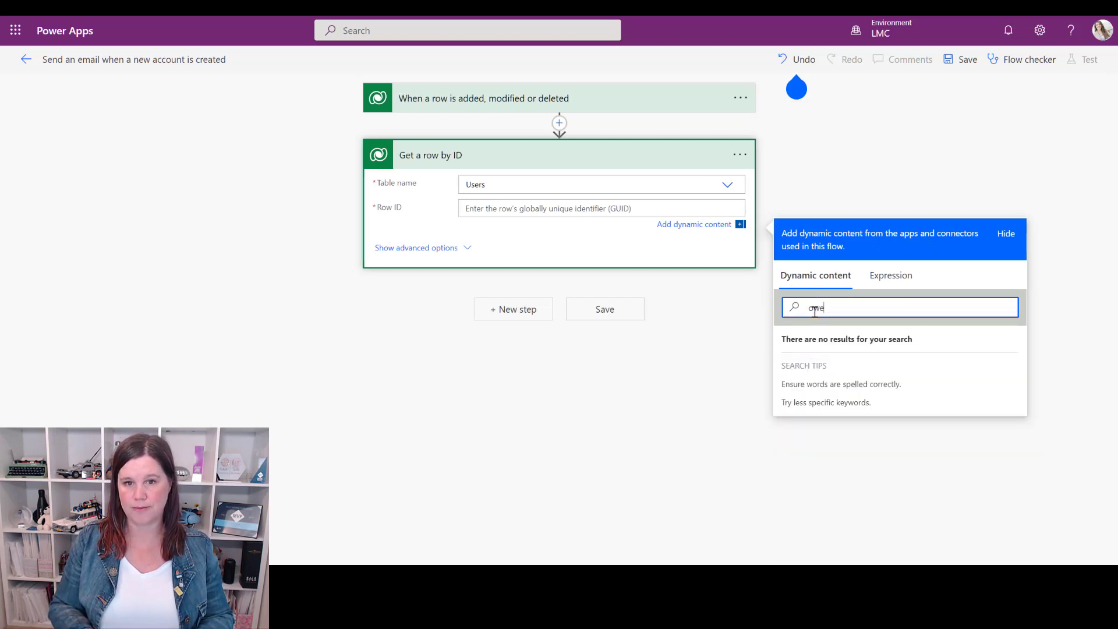
key("BackSpace")
type("n")
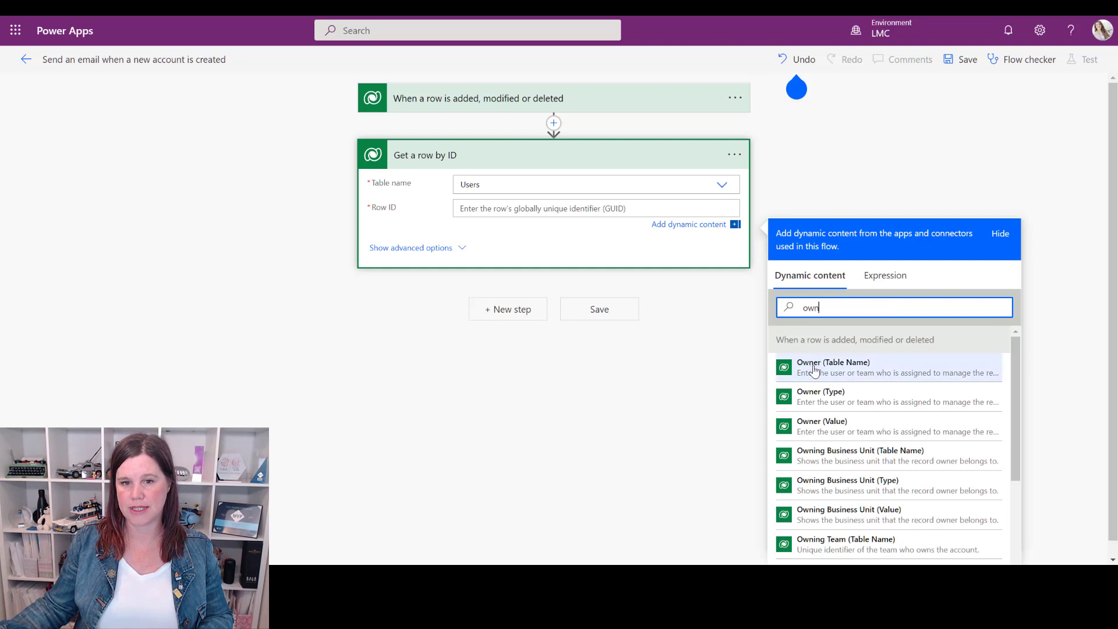
left_click(822, 424)
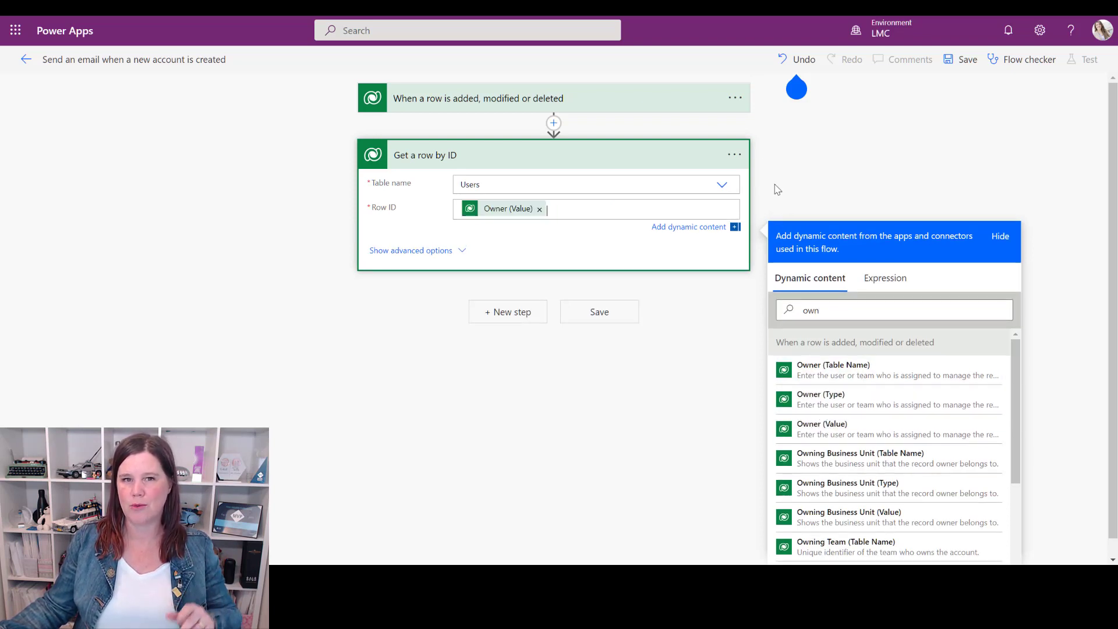
left_click(736, 98)
- Rename the trigger to 'When a new account is created'
left_click(797, 120)
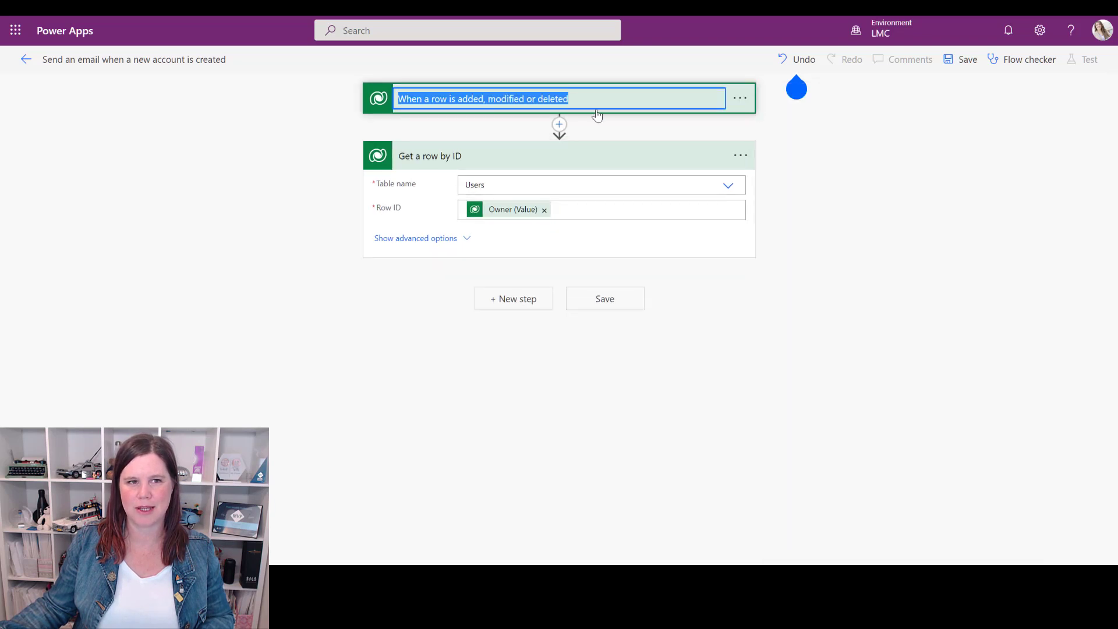
type("When ")
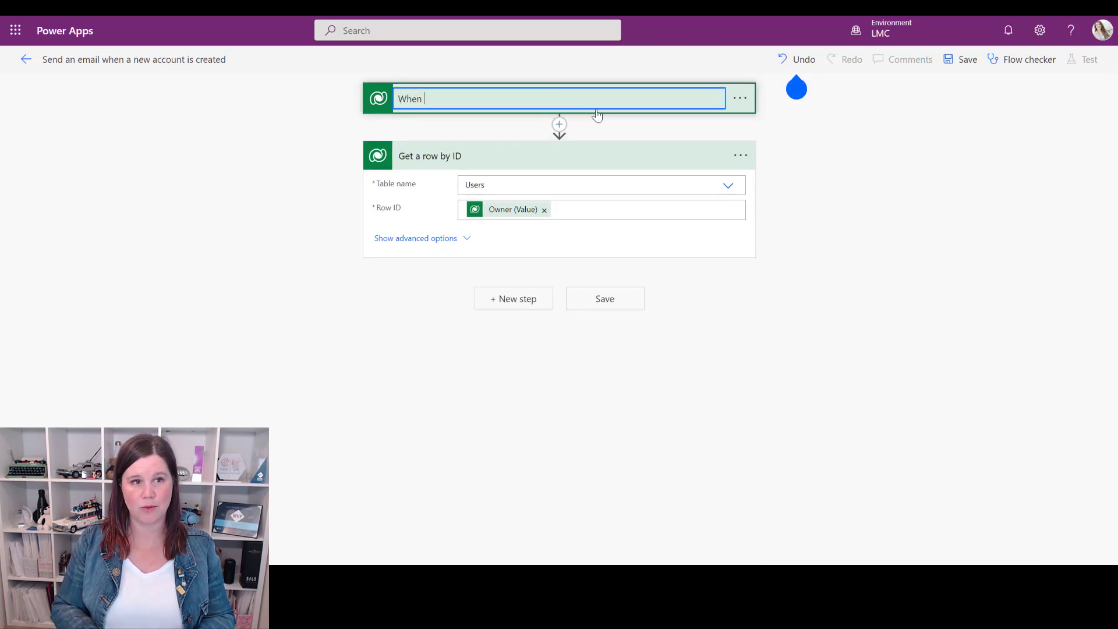
type("a new account ")
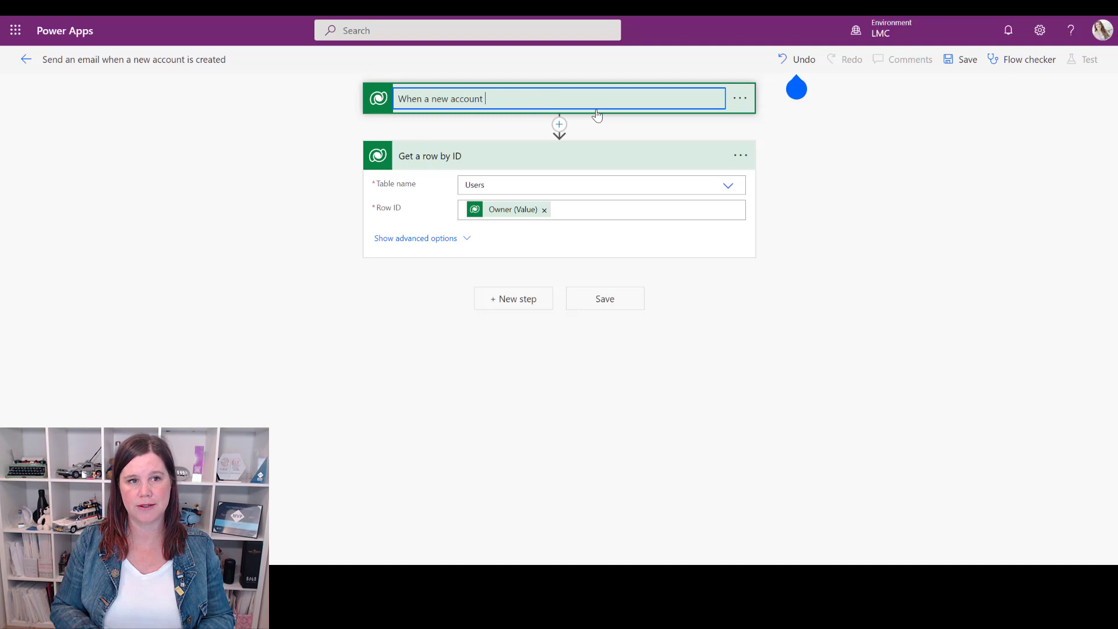
type("is create")
left_click(528, 157)
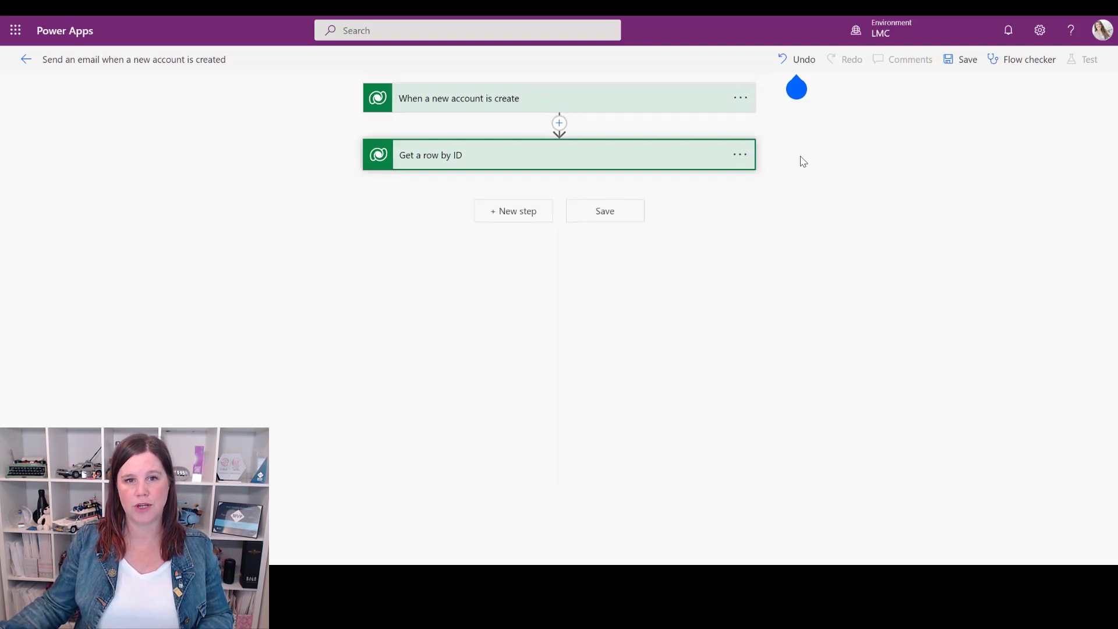
- Rename the Get a row by ID step to 'Get the owner'
left_click(740, 155)
left_click(778, 174)
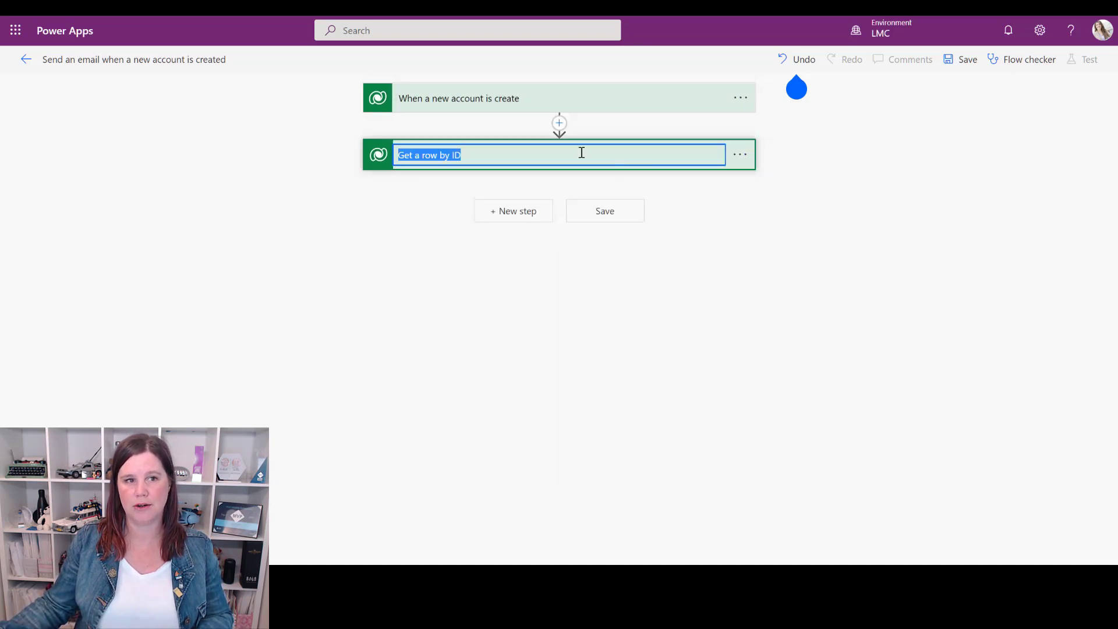
type("Get th")
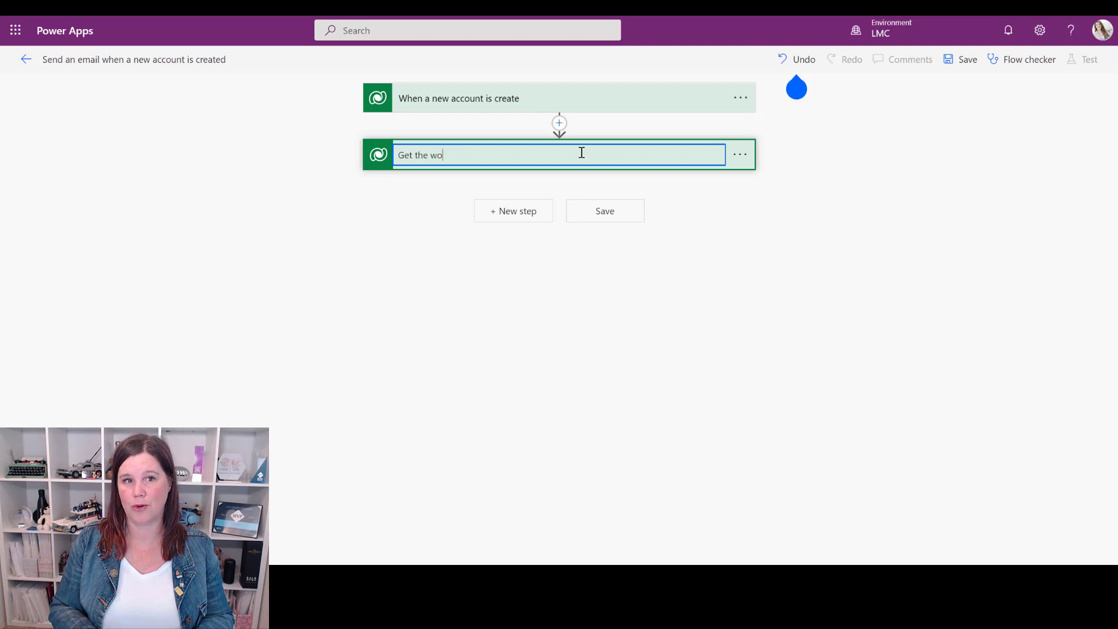
type("e wo")
key("BackSpace")
key("BackSpace")
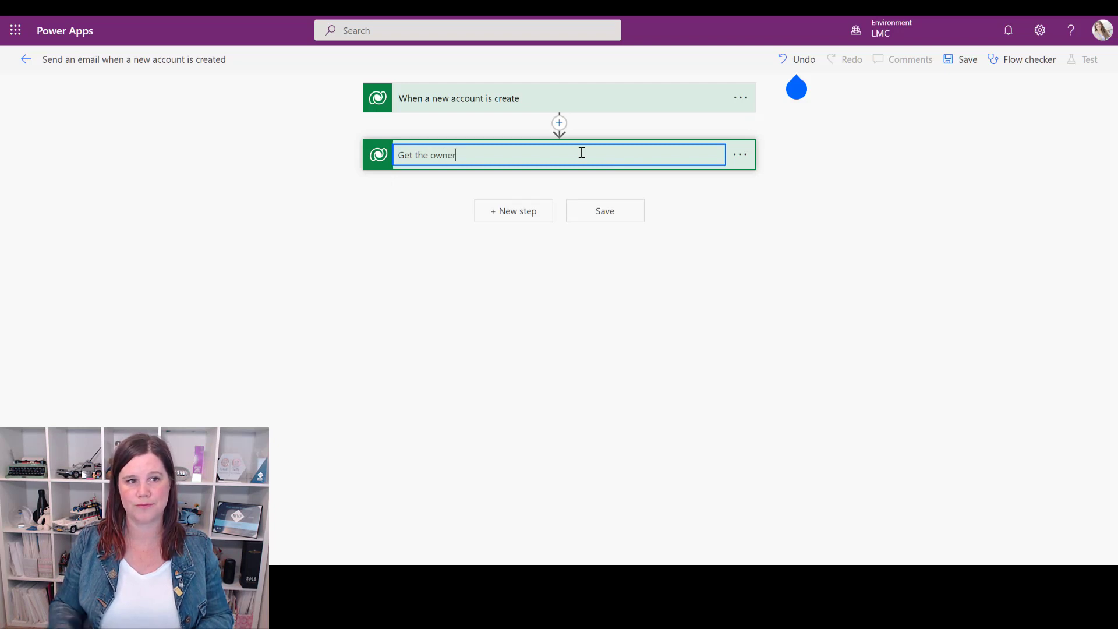
key("Return")
left_click(536, 163)
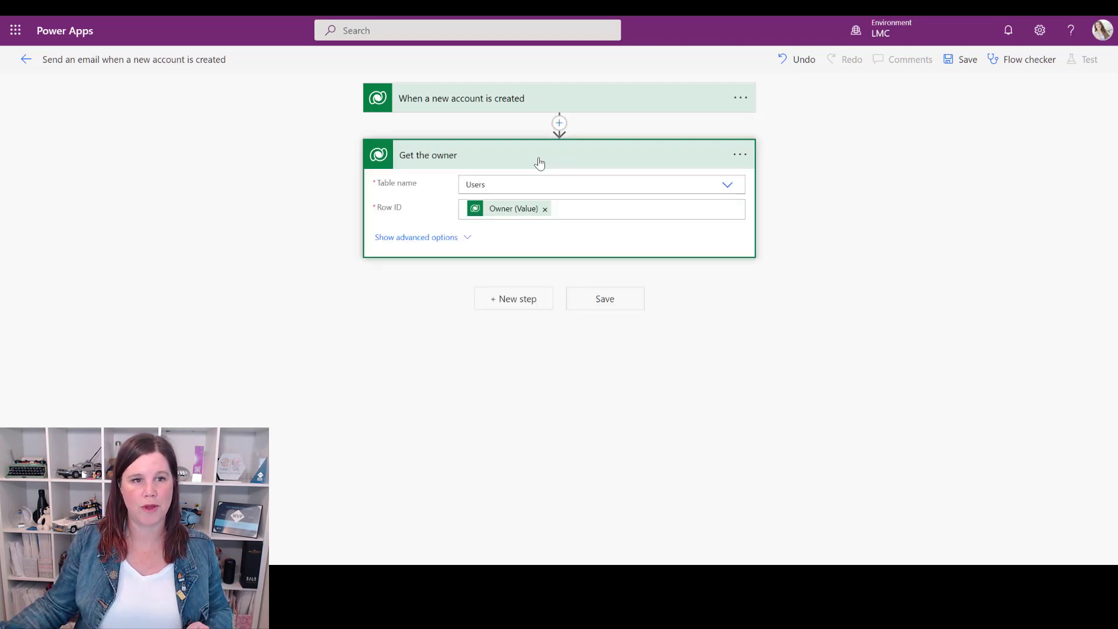
- Search new-step operations for 'send an email', 'out' and 'micros', then discard the Microsoft Teams picker
left_click(537, 300)
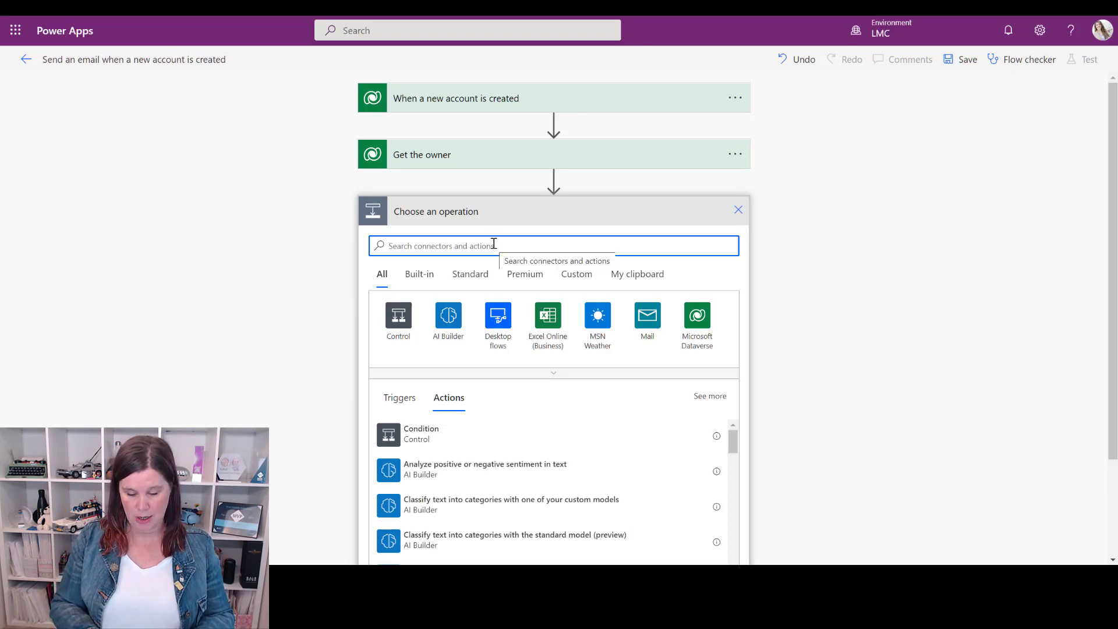
type("send")
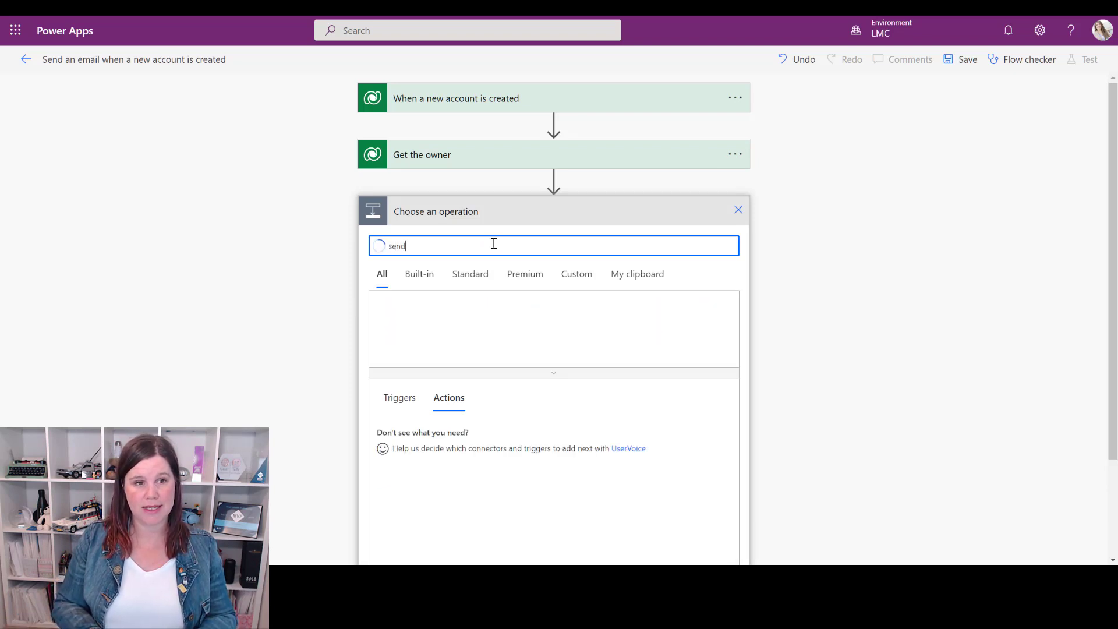
type(" an email")
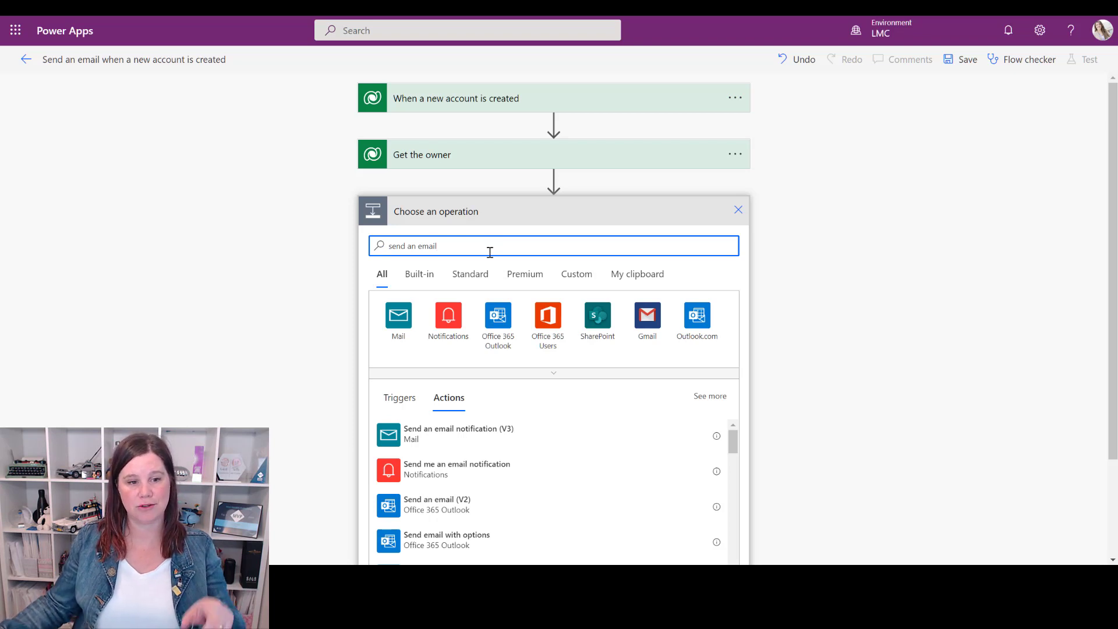
left_click_drag(448, 244, 292, 255)
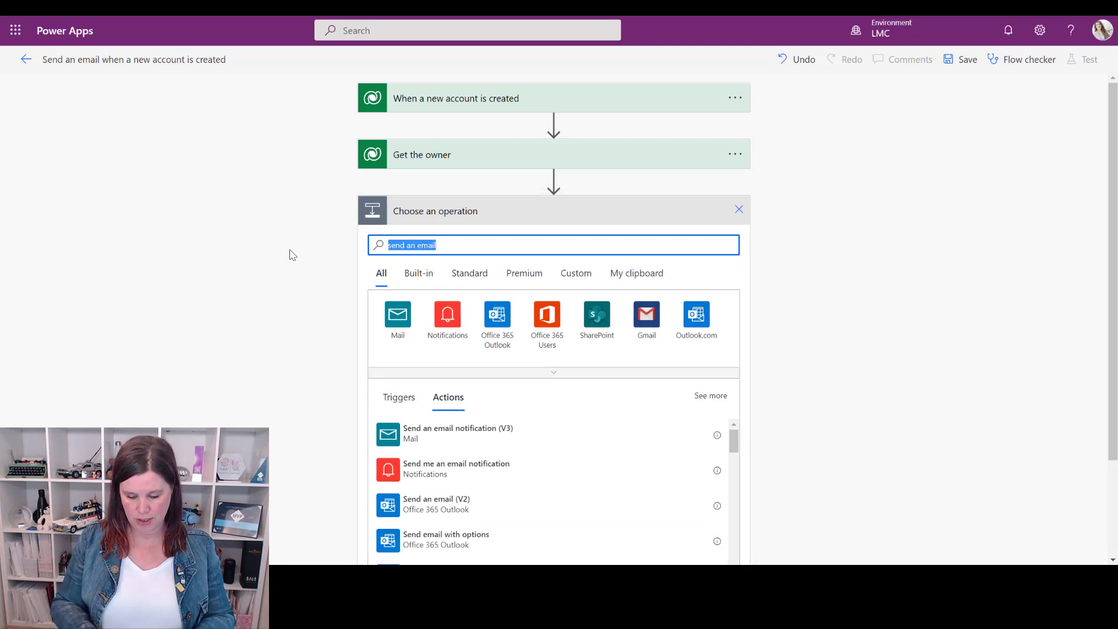
type("outlook")
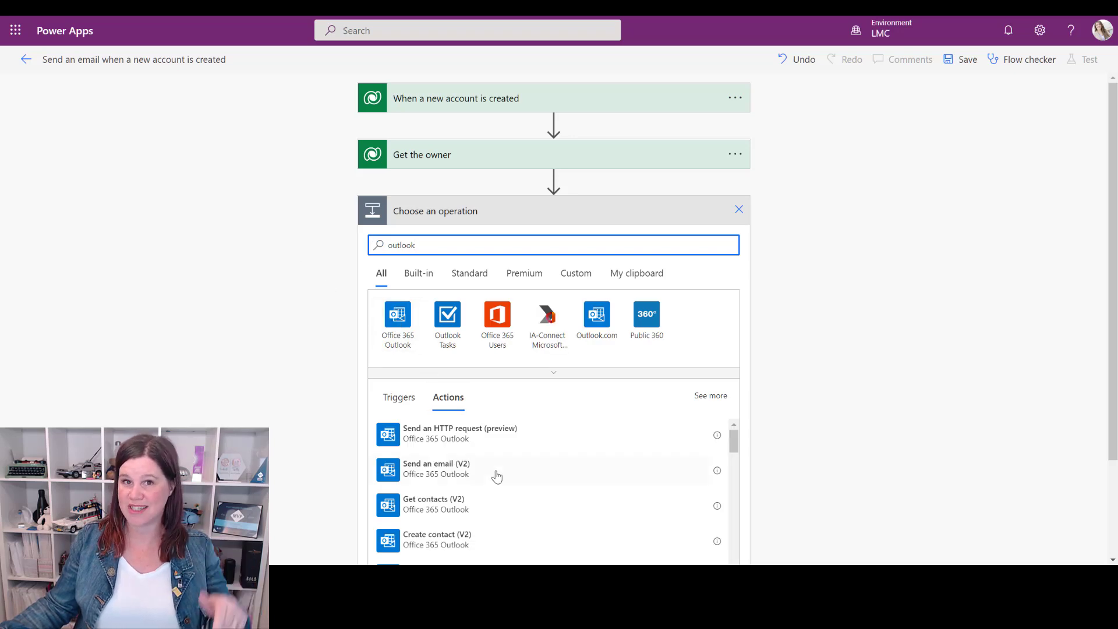
scroll(494, 475, "down", 3)
scroll(494, 474, "up", 3)
left_click_drag(418, 245, 281, 251)
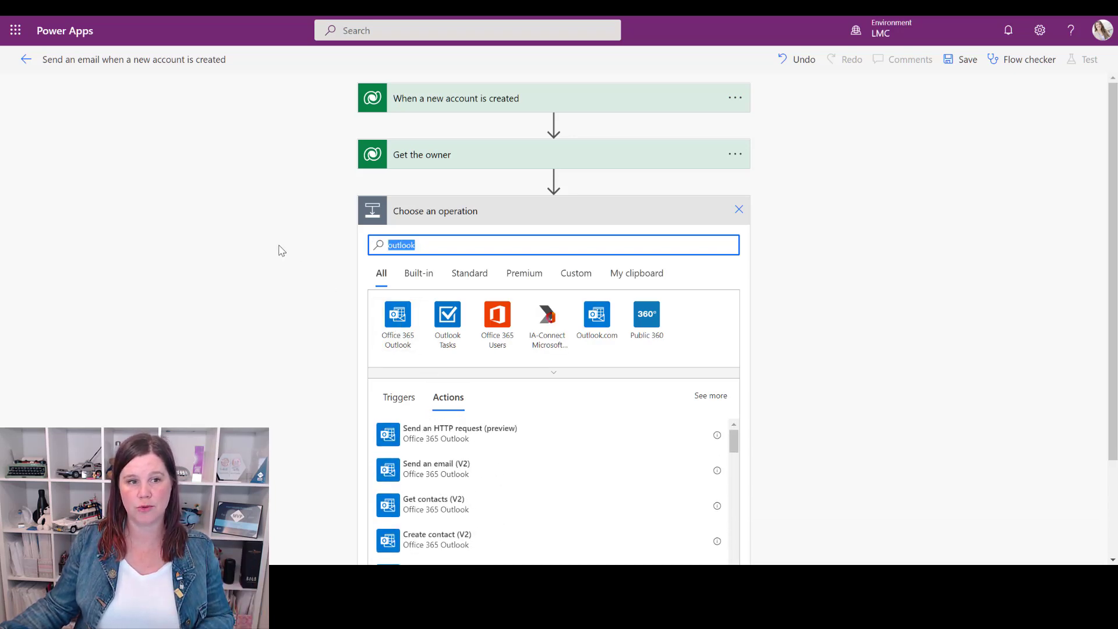
type("microsoft")
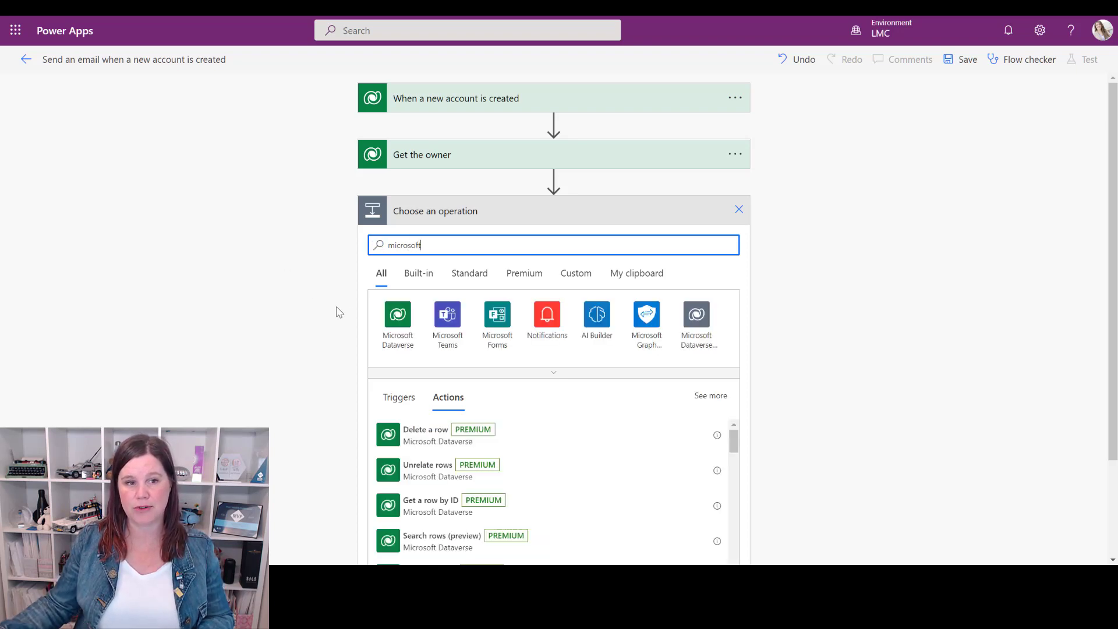
left_click(449, 321)
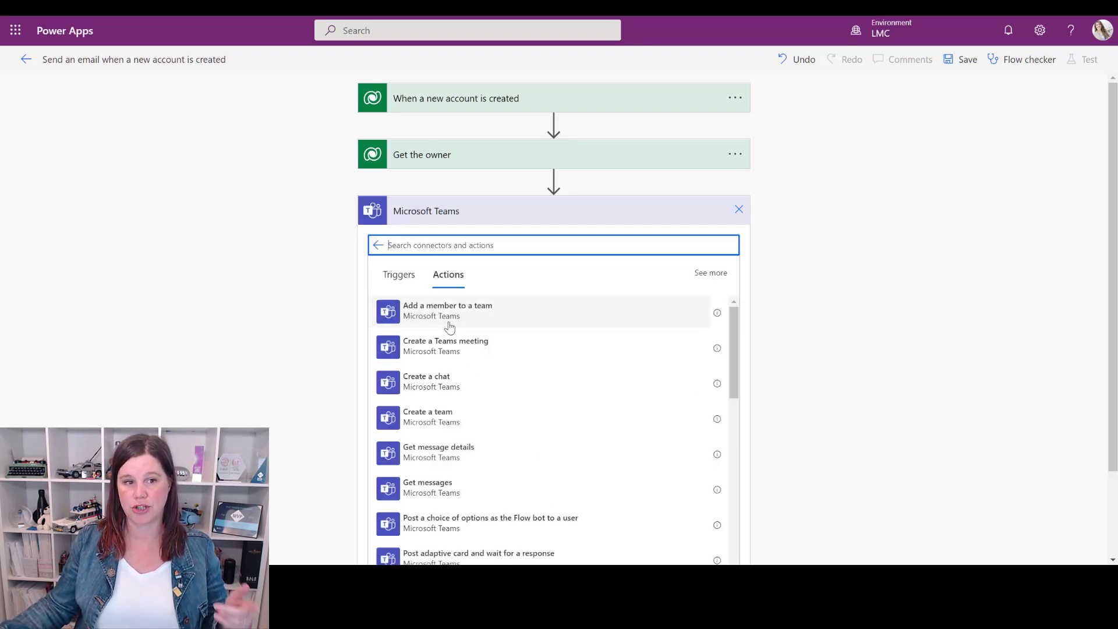
scroll(470, 367, "down", 5)
scroll(472, 368, "down", 3)
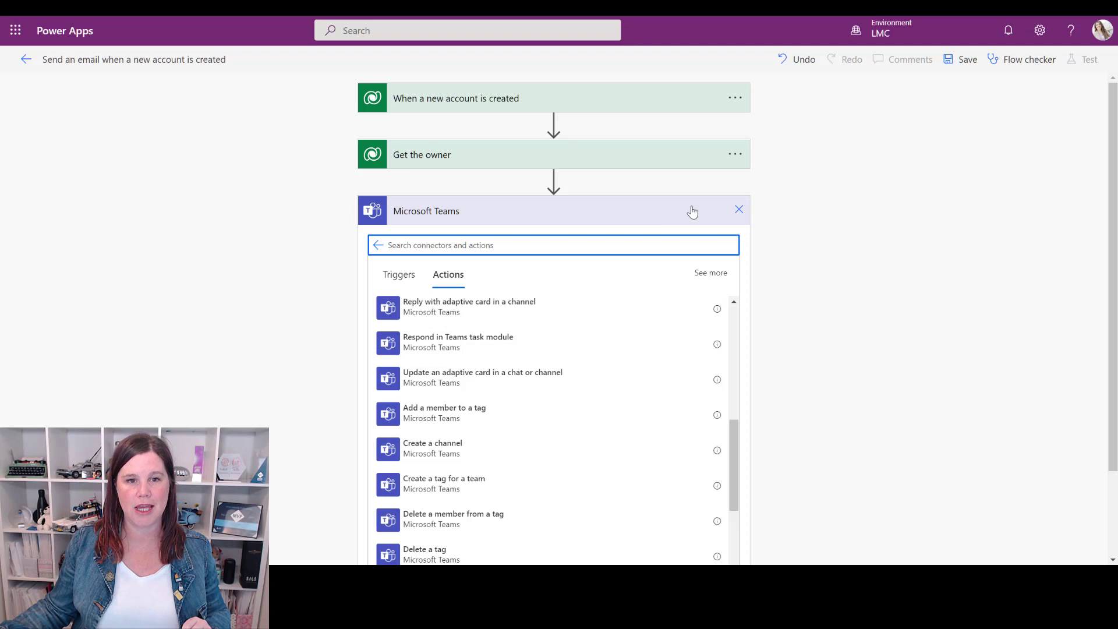
left_click(728, 217)
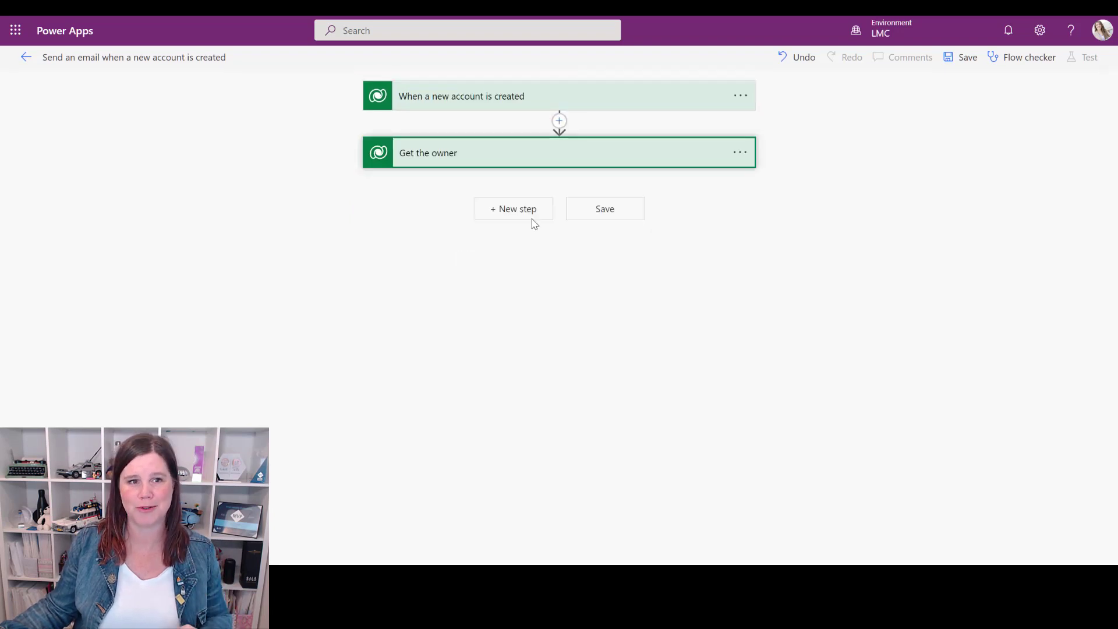
- Add the Office 365 Outlook Send an email (V2) action after Get the owner
left_click(527, 208)
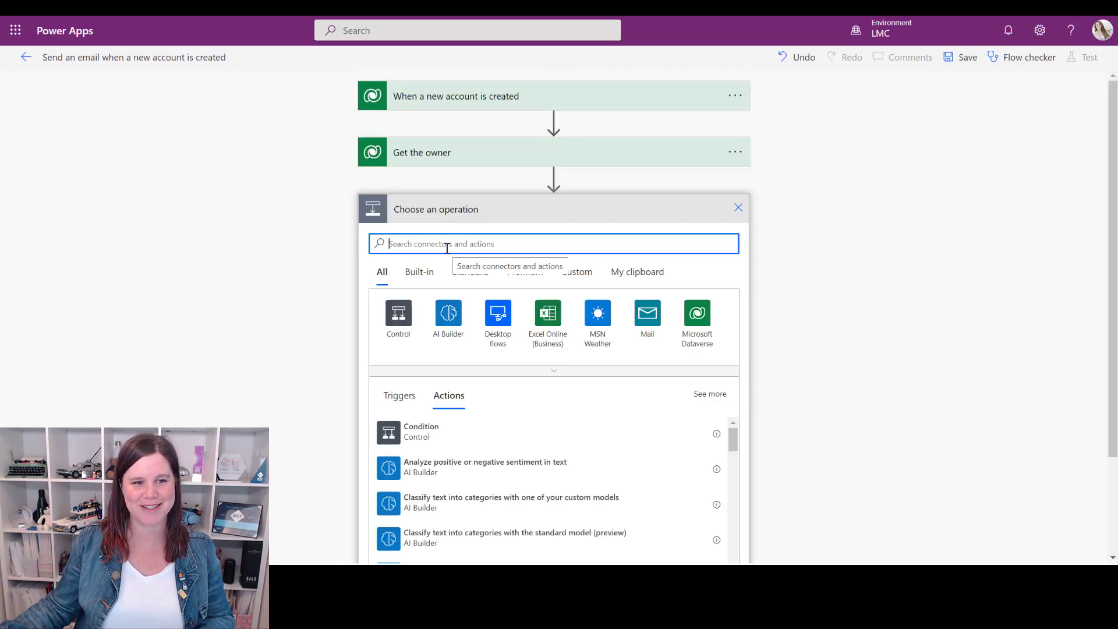
type("send an")
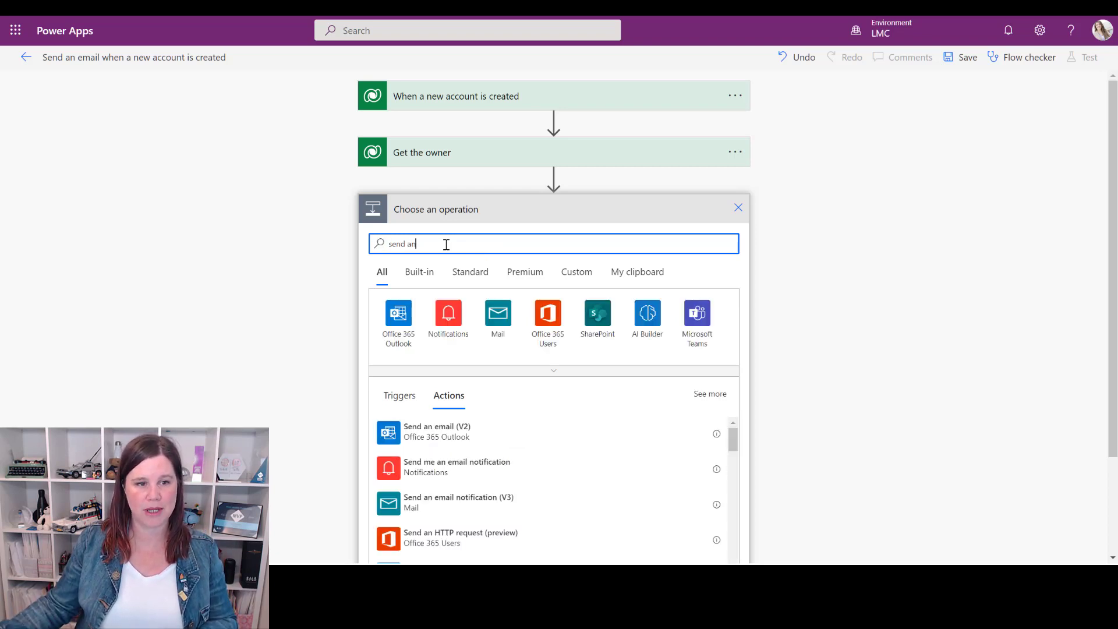
left_click(558, 447)
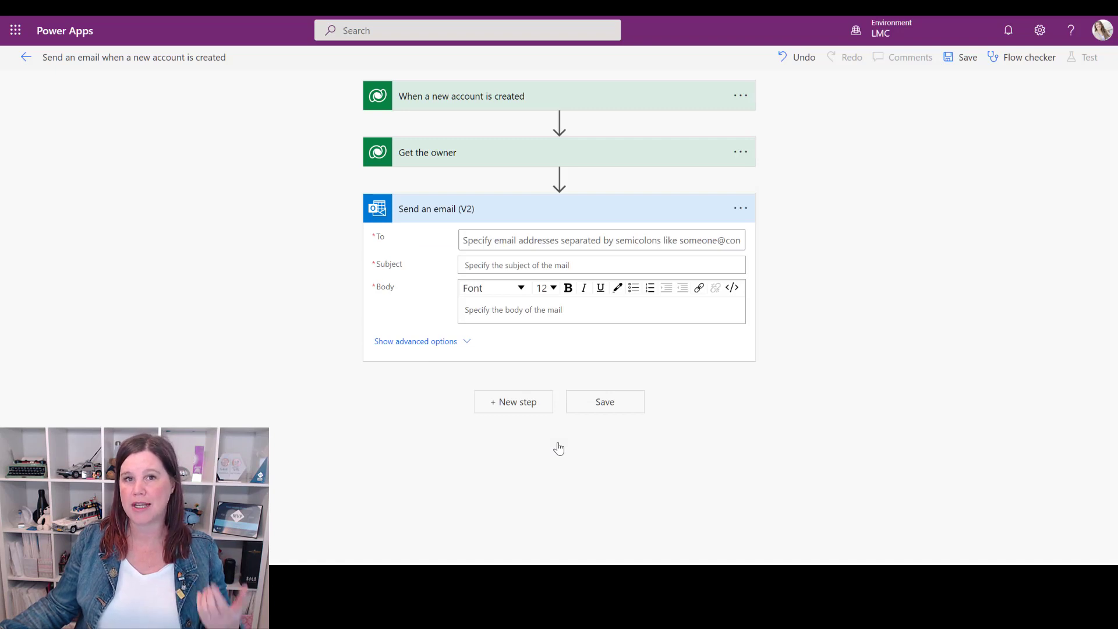
- Set the email's To field to the owner's Primary Email
left_click(494, 240)
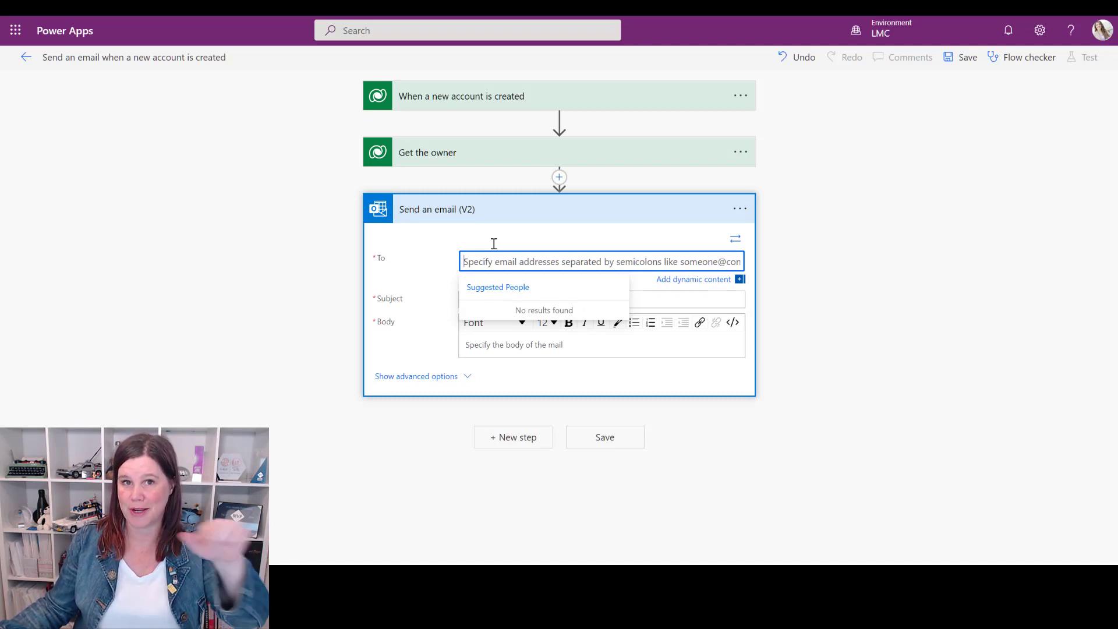
left_click(682, 282)
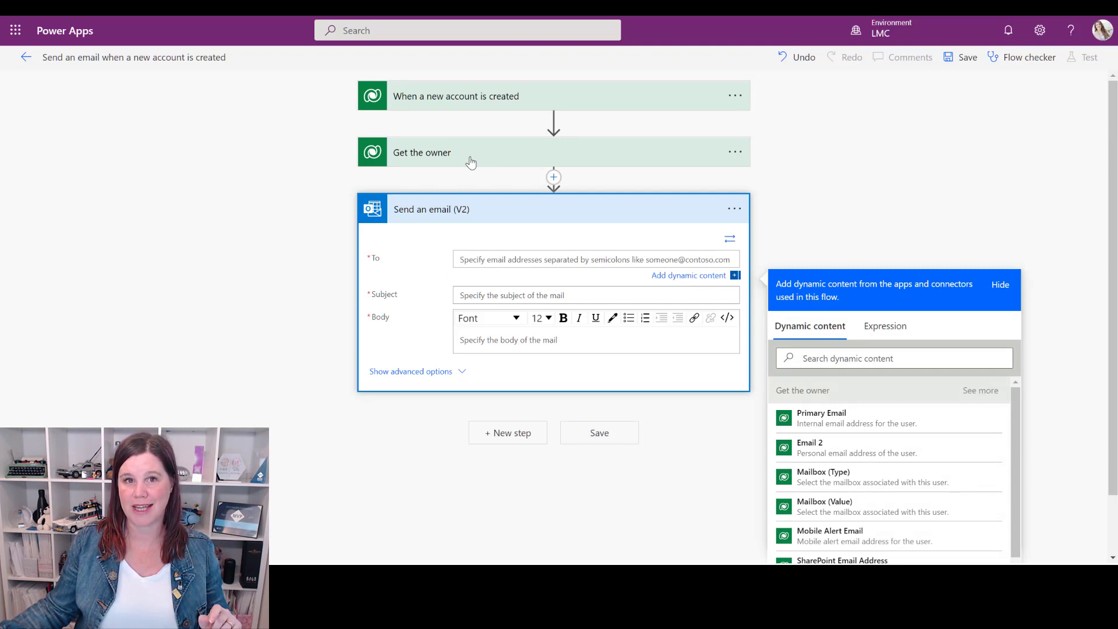
left_click(821, 418)
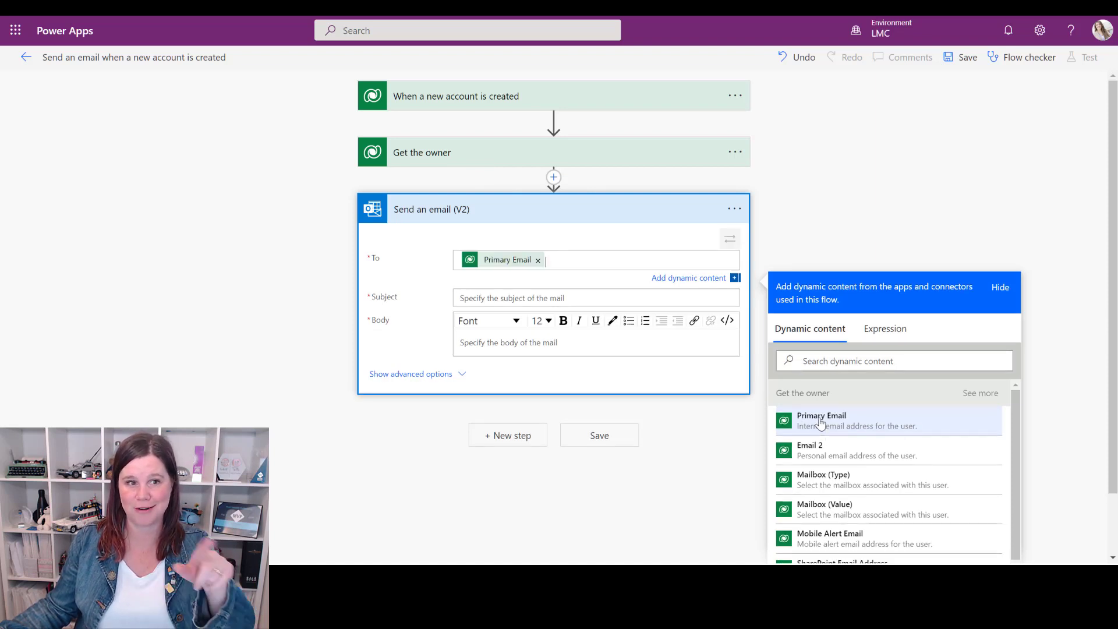
- Set the subject to 'New account created' followed by the Account Name
left_click(474, 297)
type("New a")
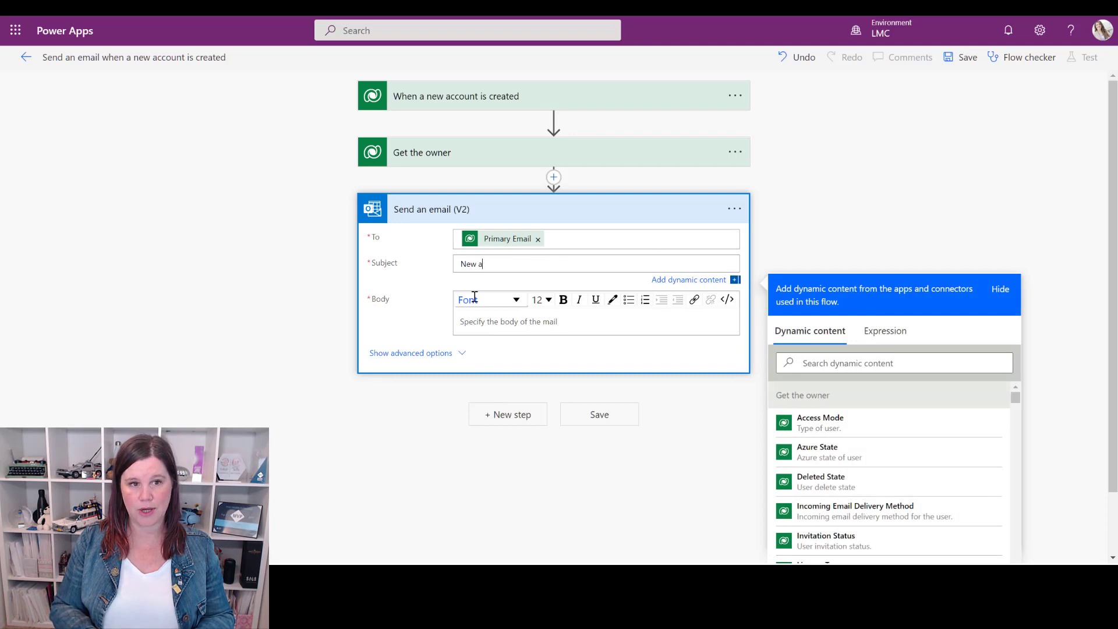
type("ccount created:")
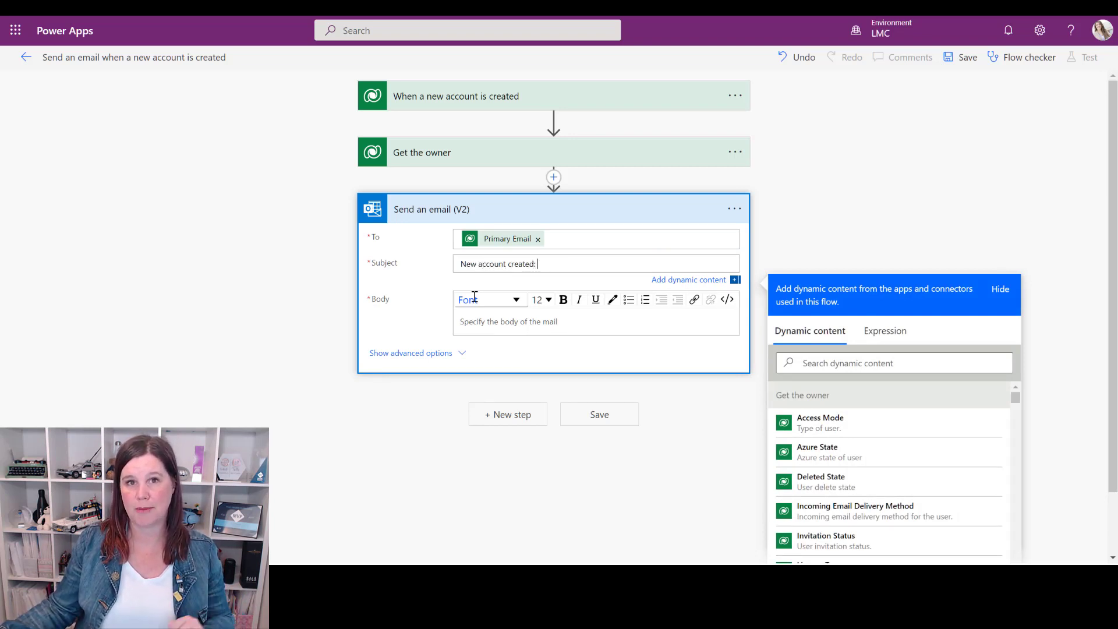
left_click(842, 363)
type("accou")
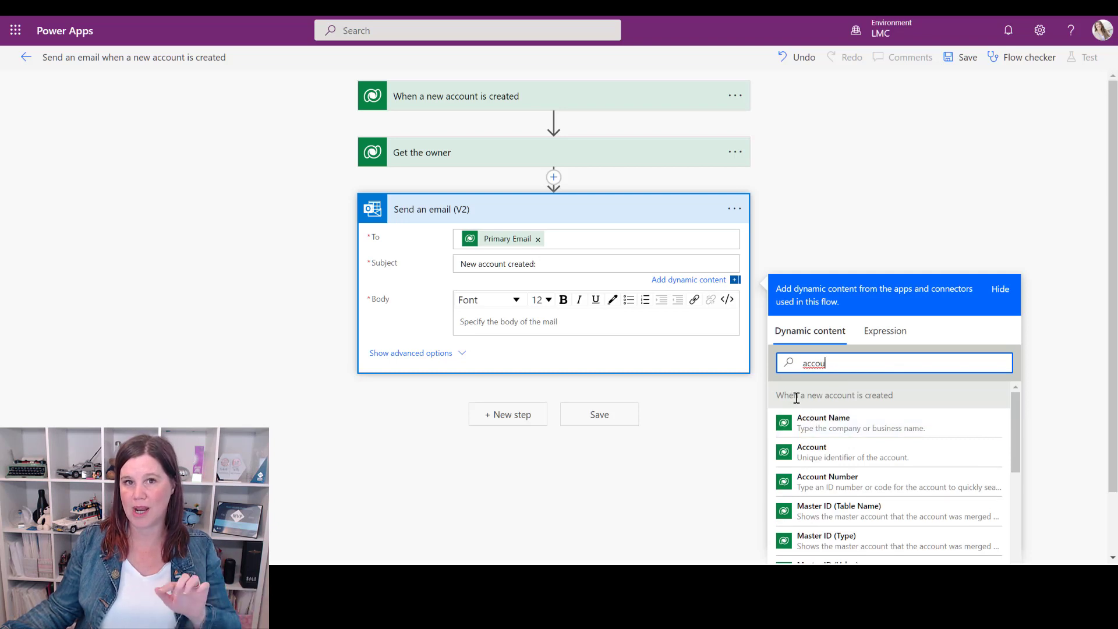
left_click(823, 422)
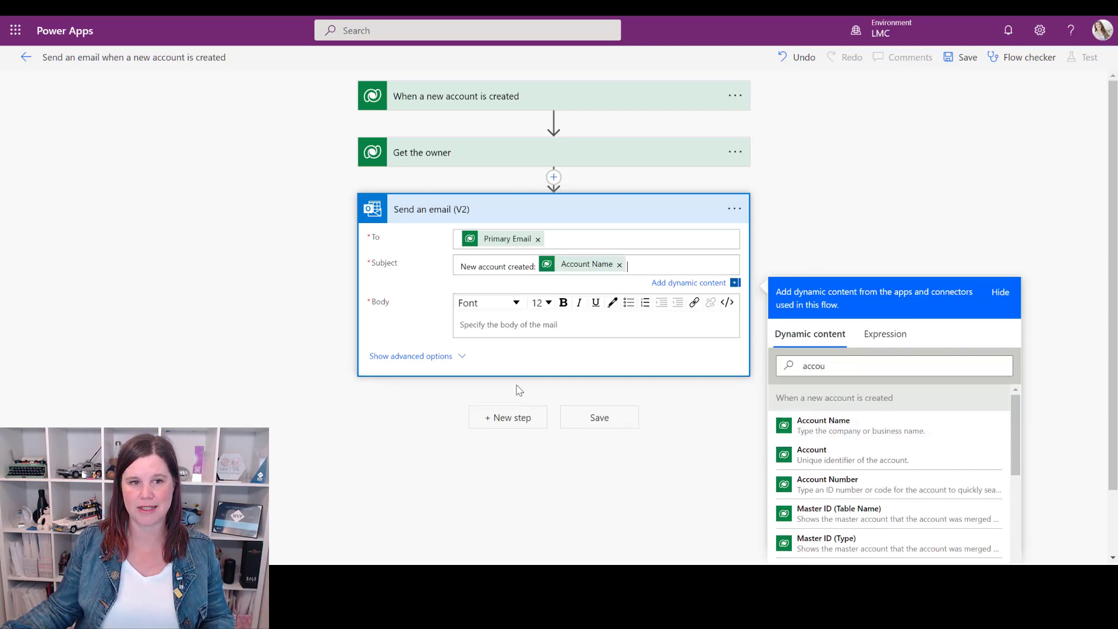
- Start the body with 'Hi' plus First Name and 'A new account has been created, please reach out to them.'
left_click(468, 320)
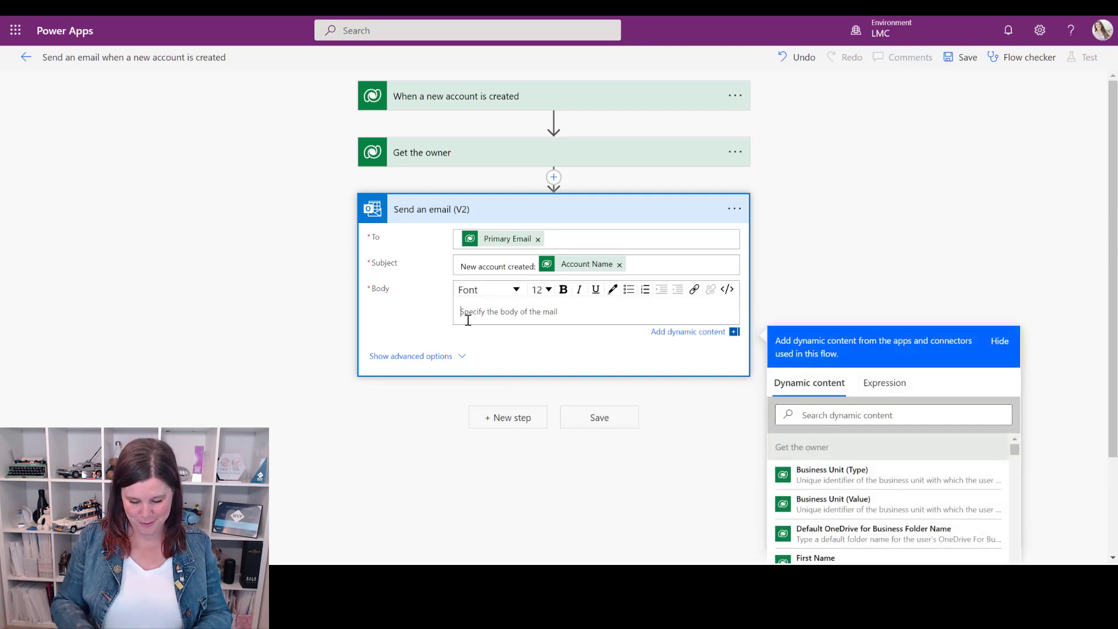
type("Hi")
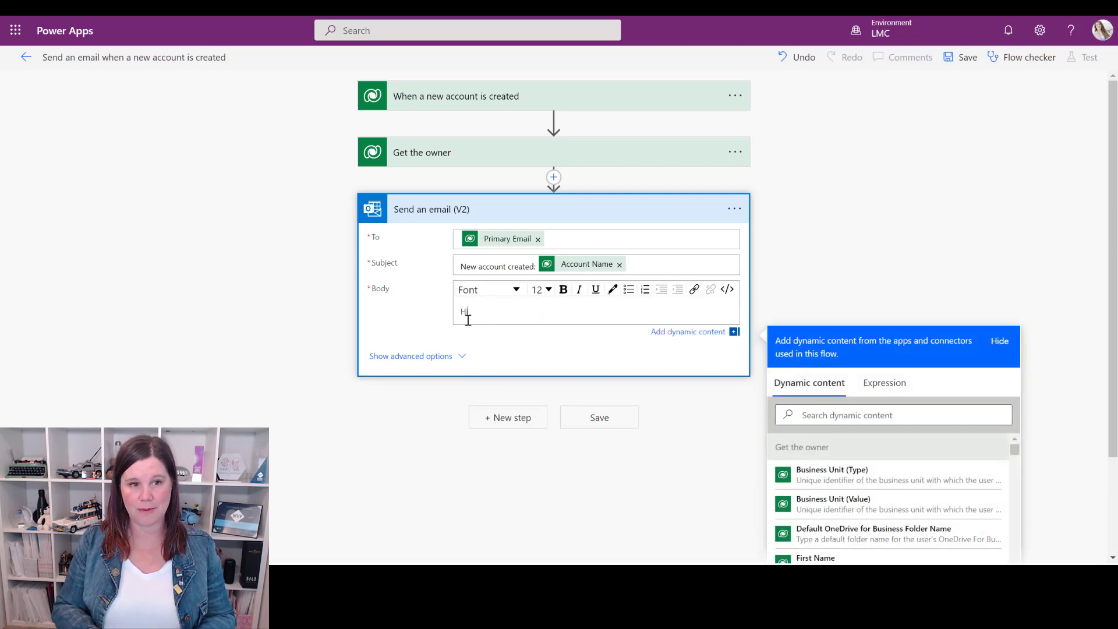
left_click(837, 420)
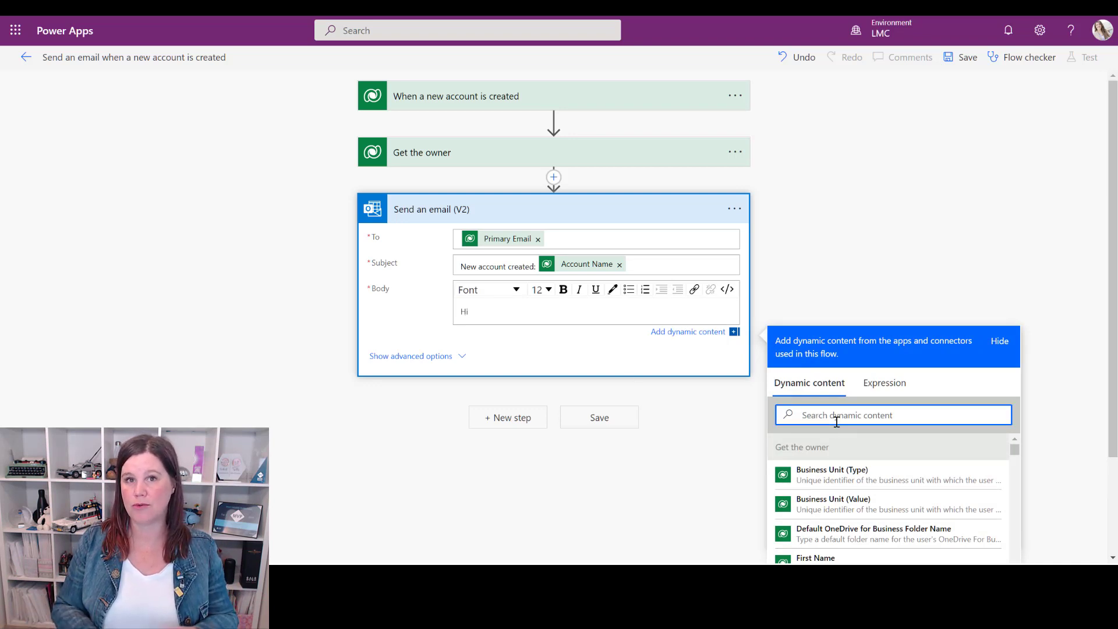
type("firs")
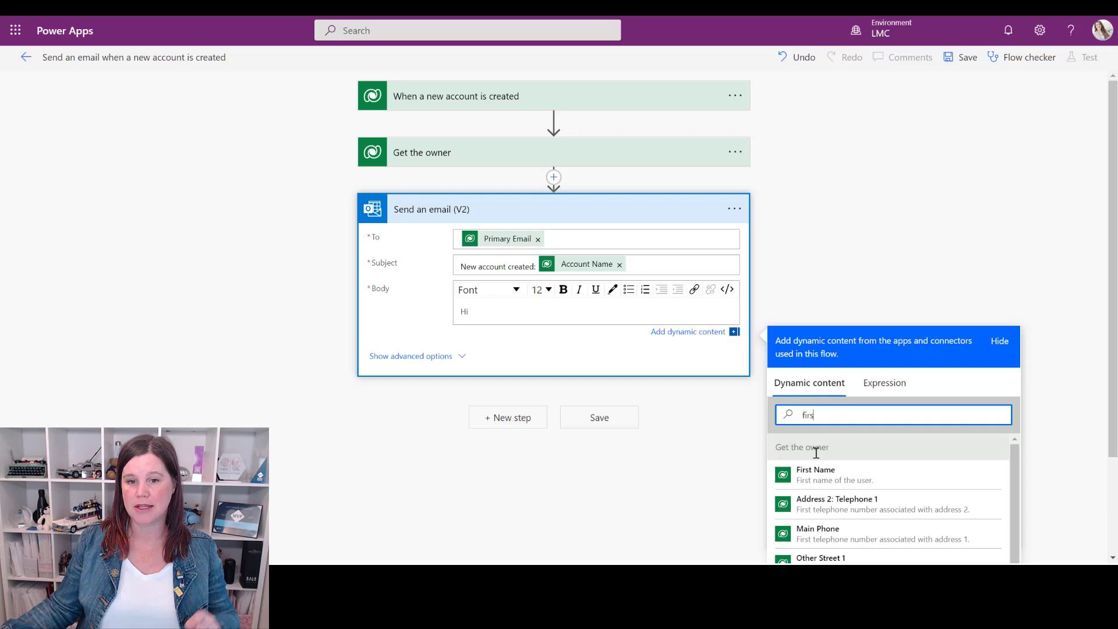
left_click(804, 475)
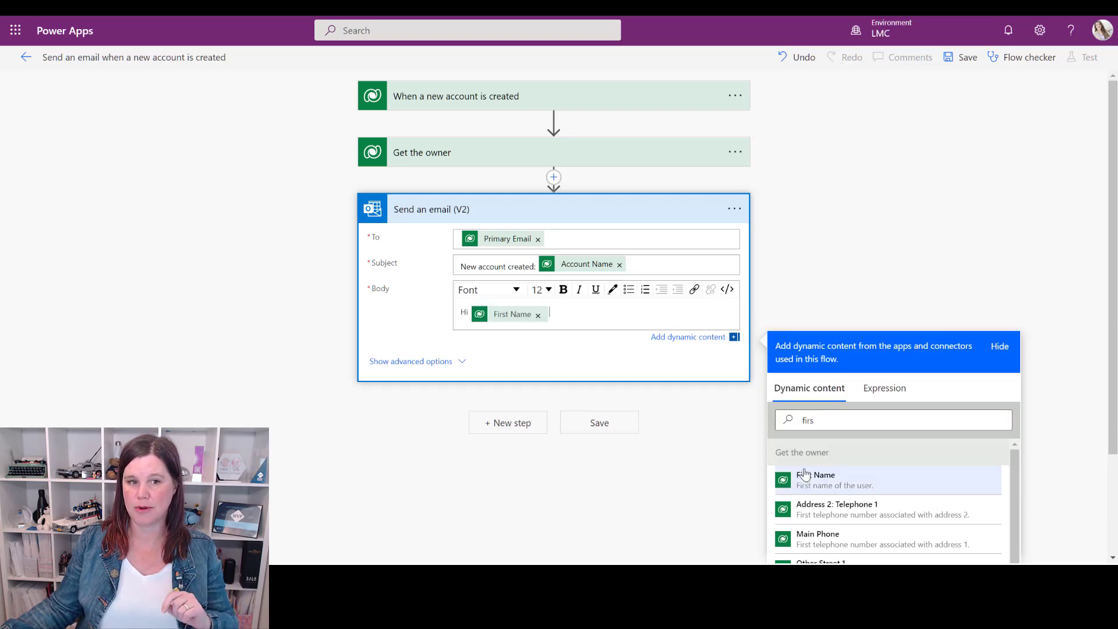
key("Return")
type("A new account has b")
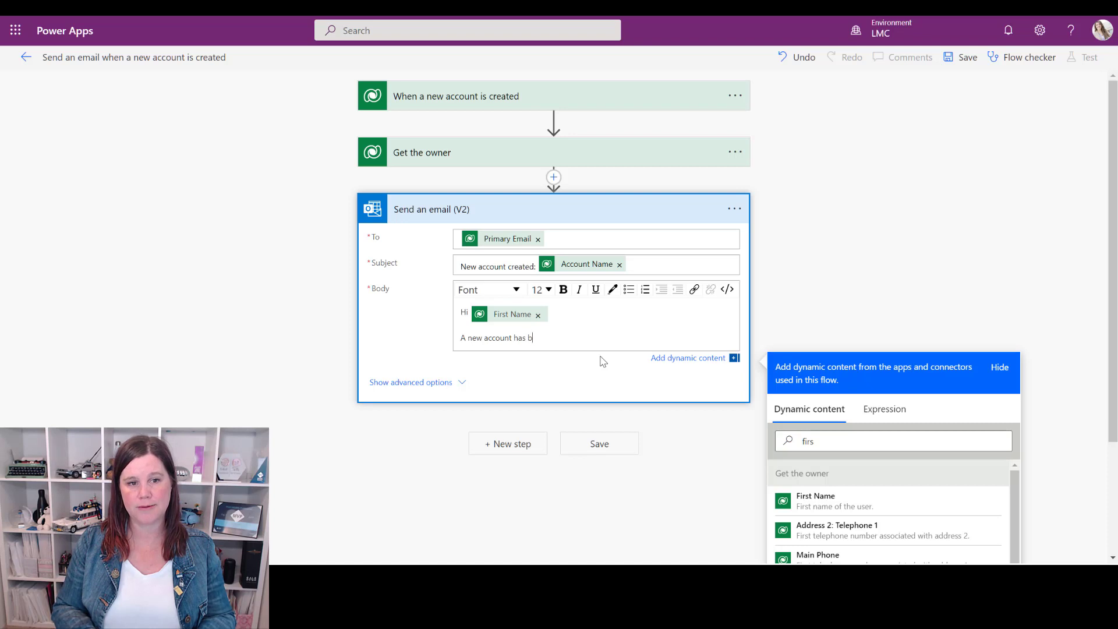
type("een created,")
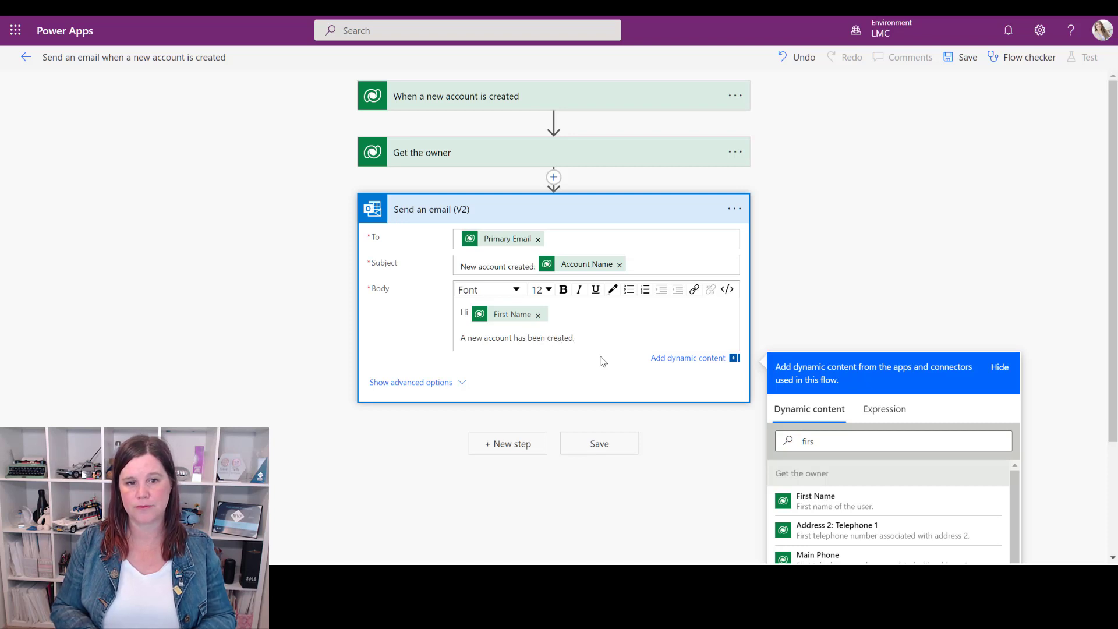
type(" please reach out to")
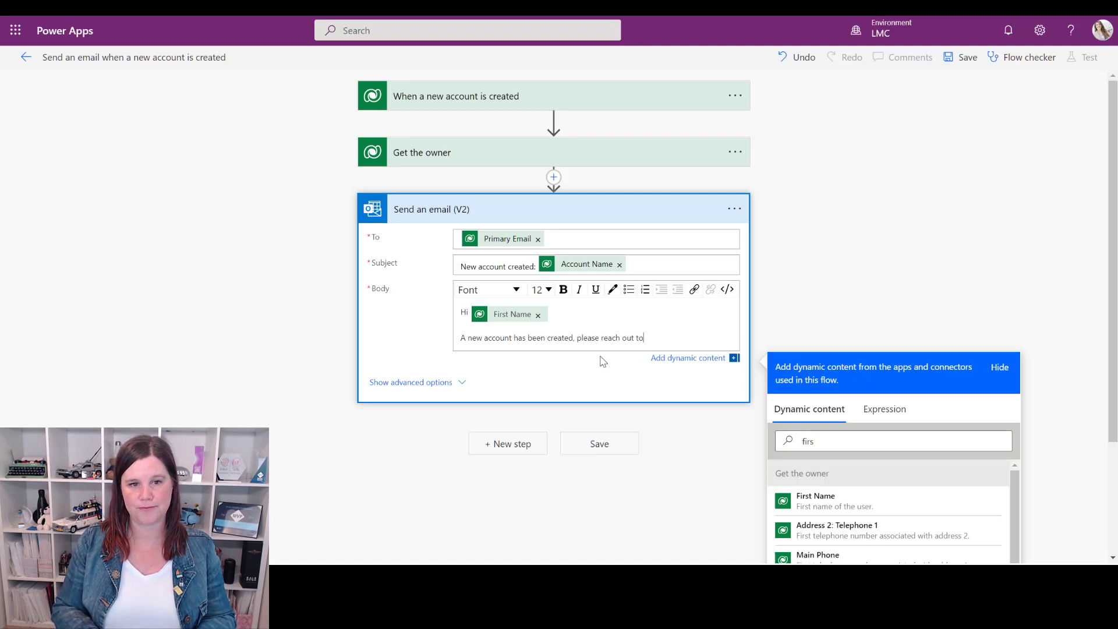
type(" them.")
key("Return")
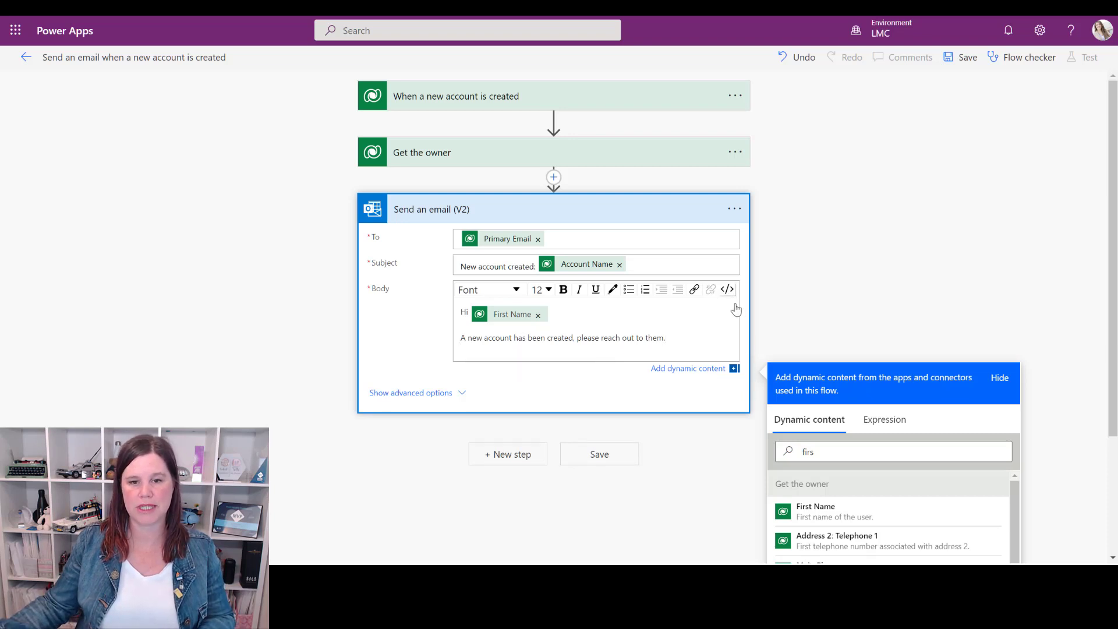
- Add the Account Name line, then a 'Phone:' line and a new line for the address
left_click(805, 455)
key("BackSpace")
key("BackSpace")
key("BackSpace")
key("BackSpace")
type("acc")
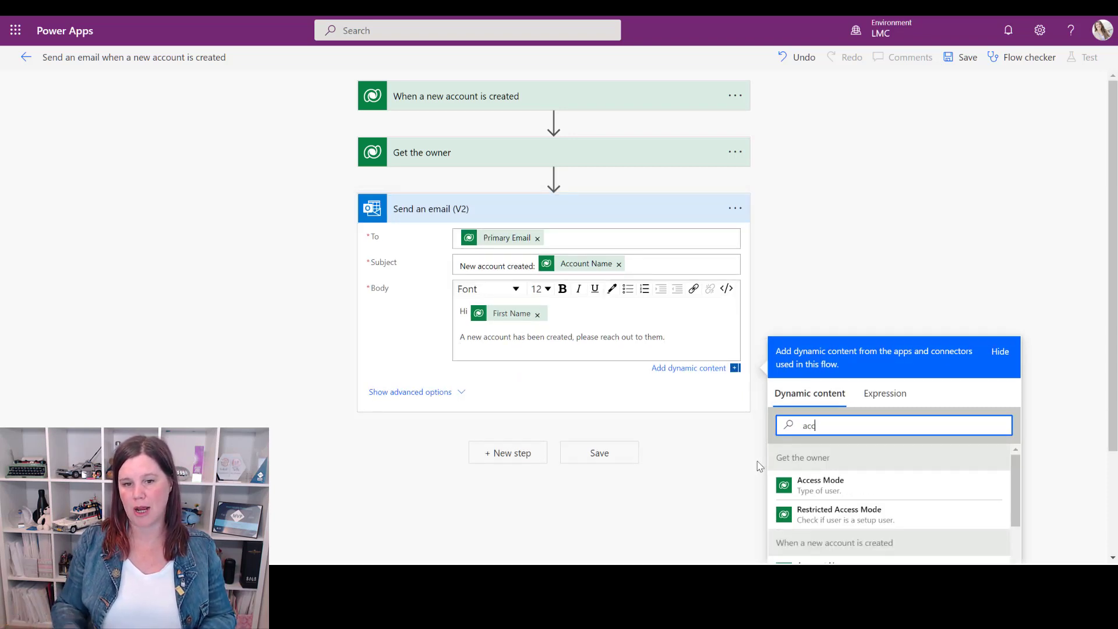
scroll(827, 449, "down", 1)
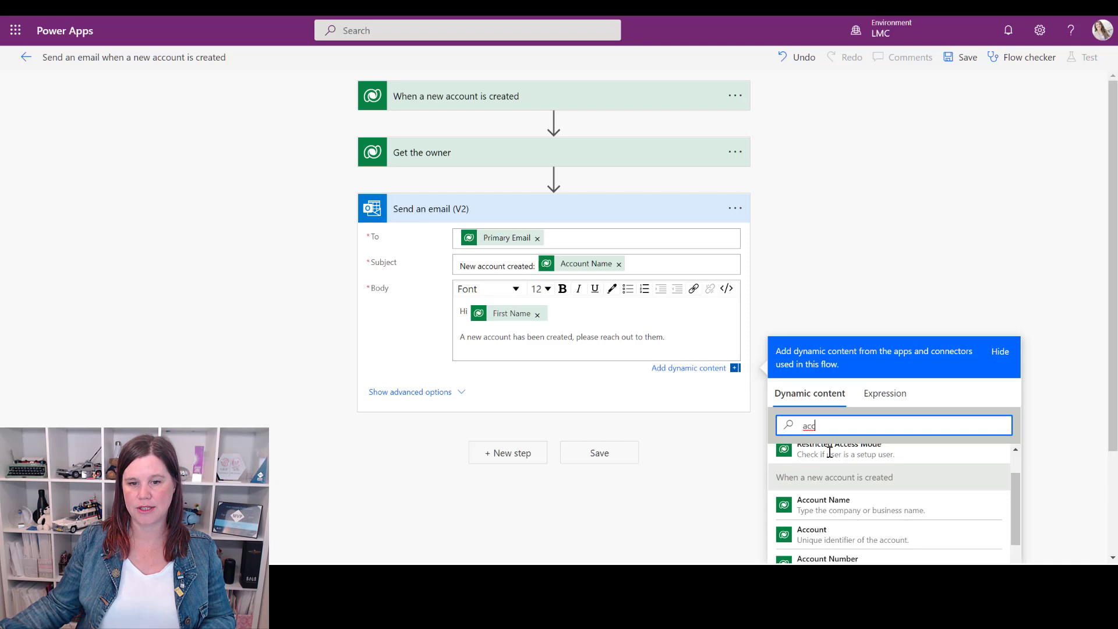
left_click(818, 507)
key("Return")
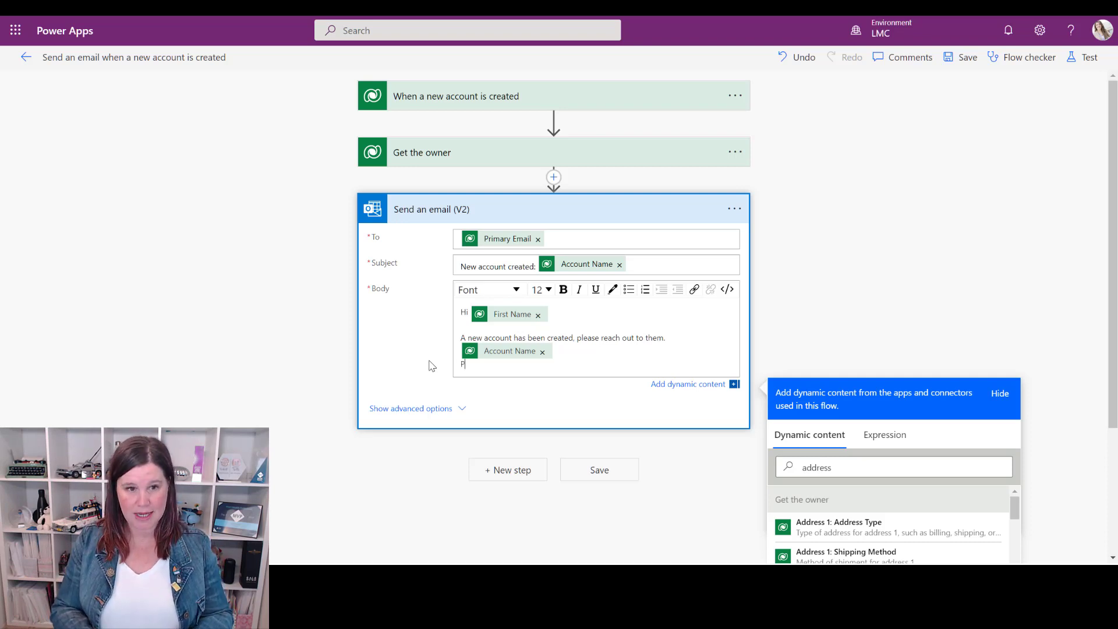
type("Phone:")
key("Return")
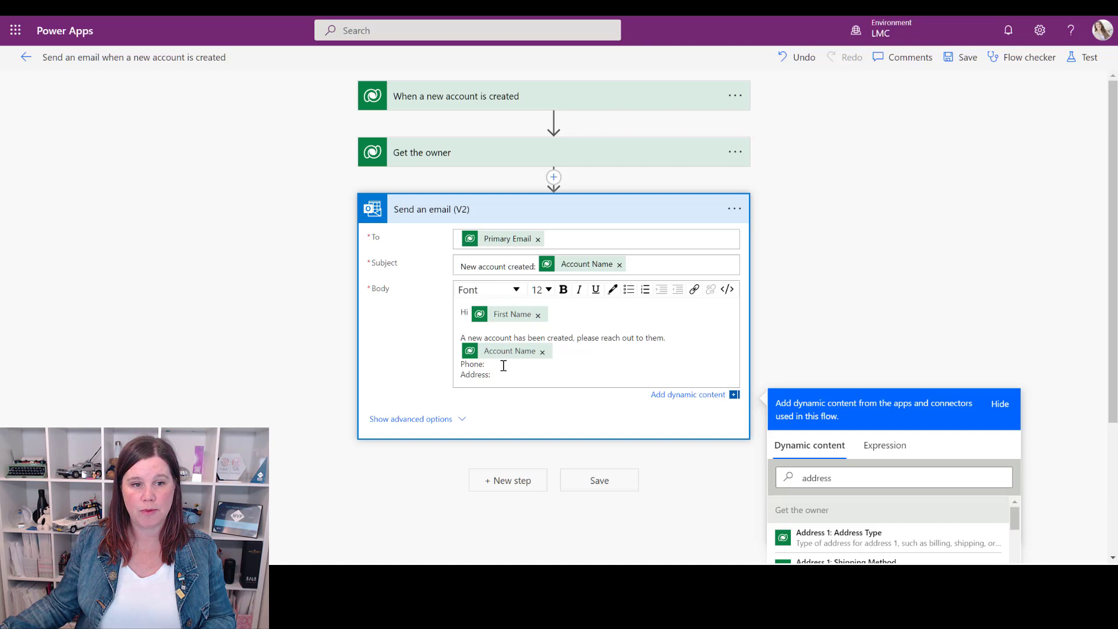
- Insert the Main Phone value after 'Phone:' in the body
left_click_drag(848, 478, 744, 481)
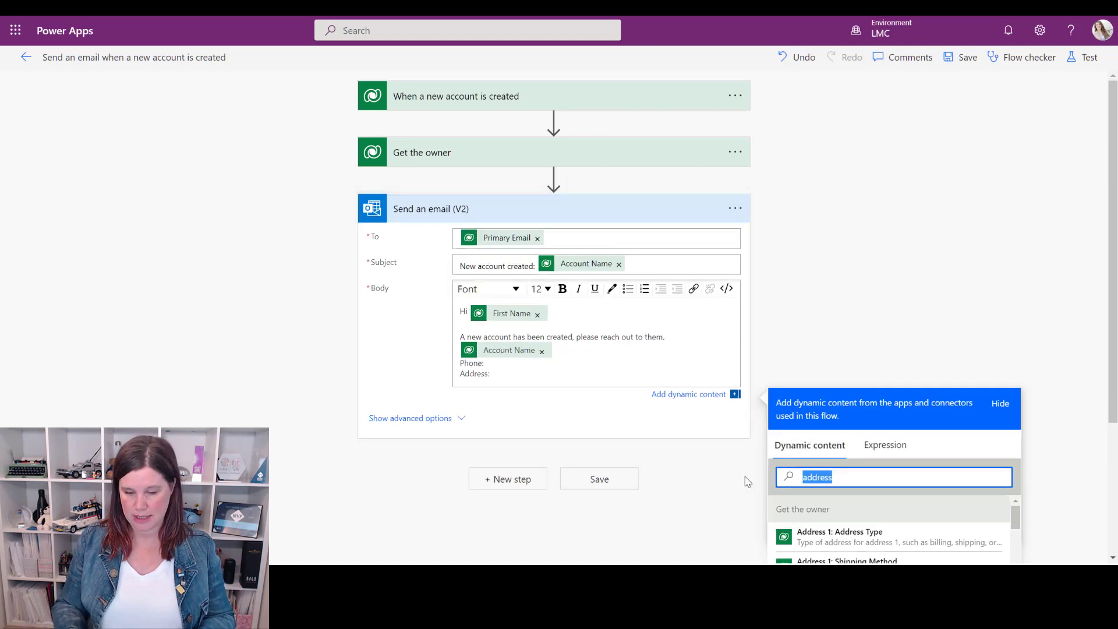
key("BackSpace")
type("pho")
key("BackSpace")
key("BackSpace")
key("BackSpace")
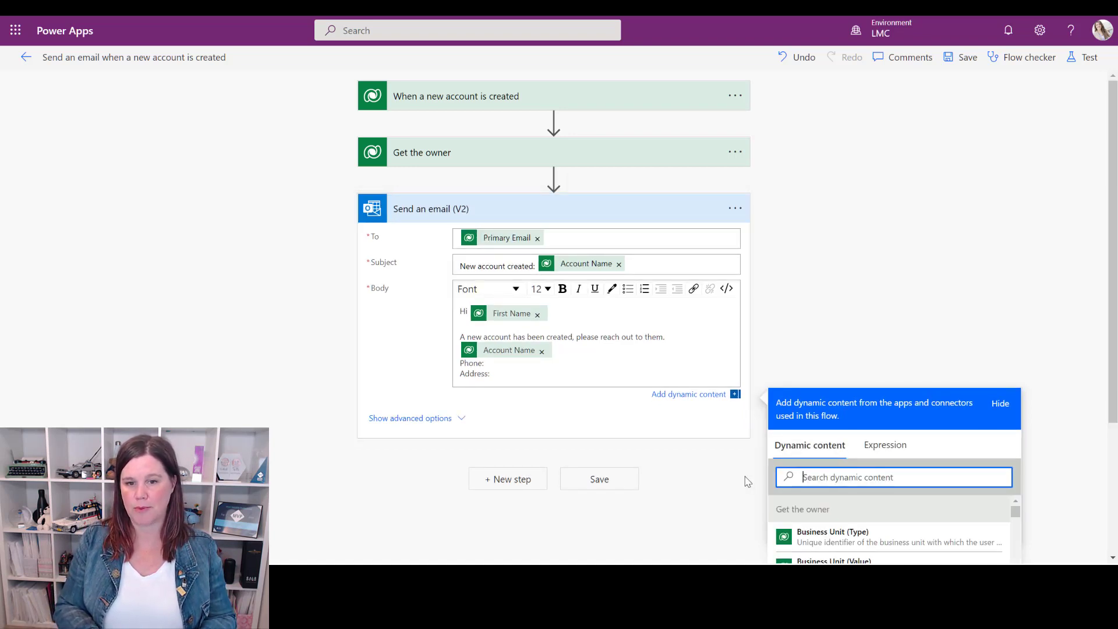
type("phone")
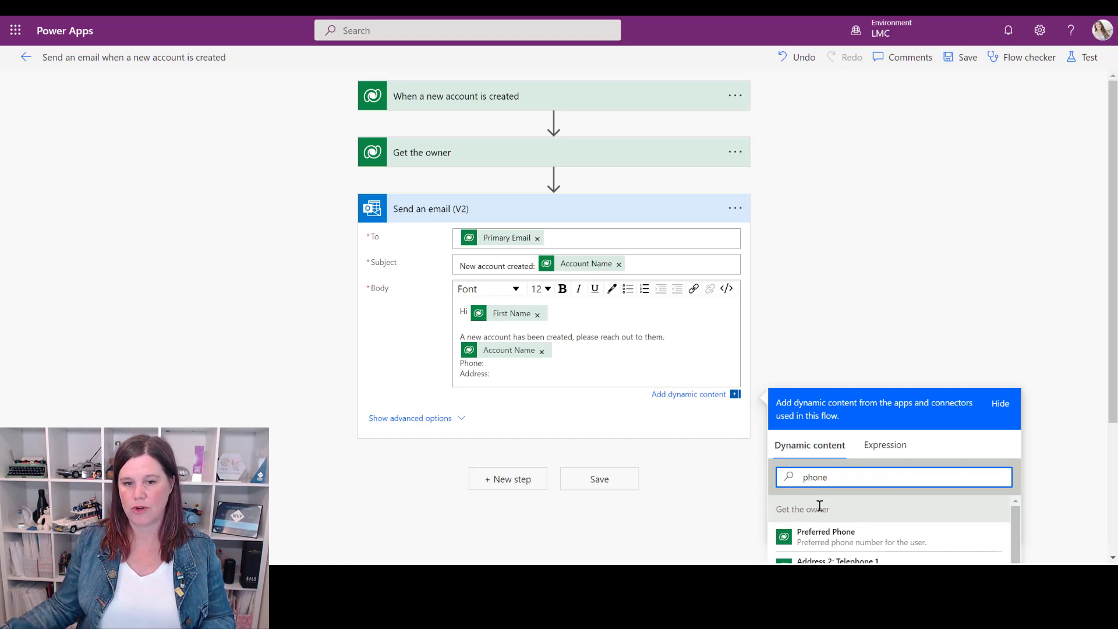
scroll(1113, 250, "down", 3)
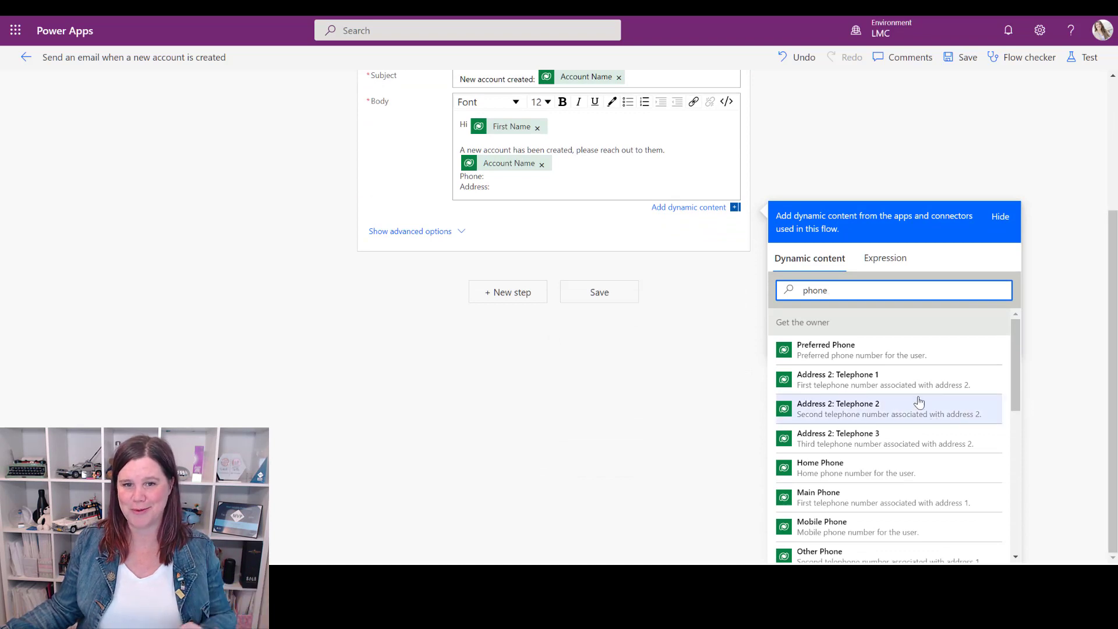
scroll(910, 417, "down", 3)
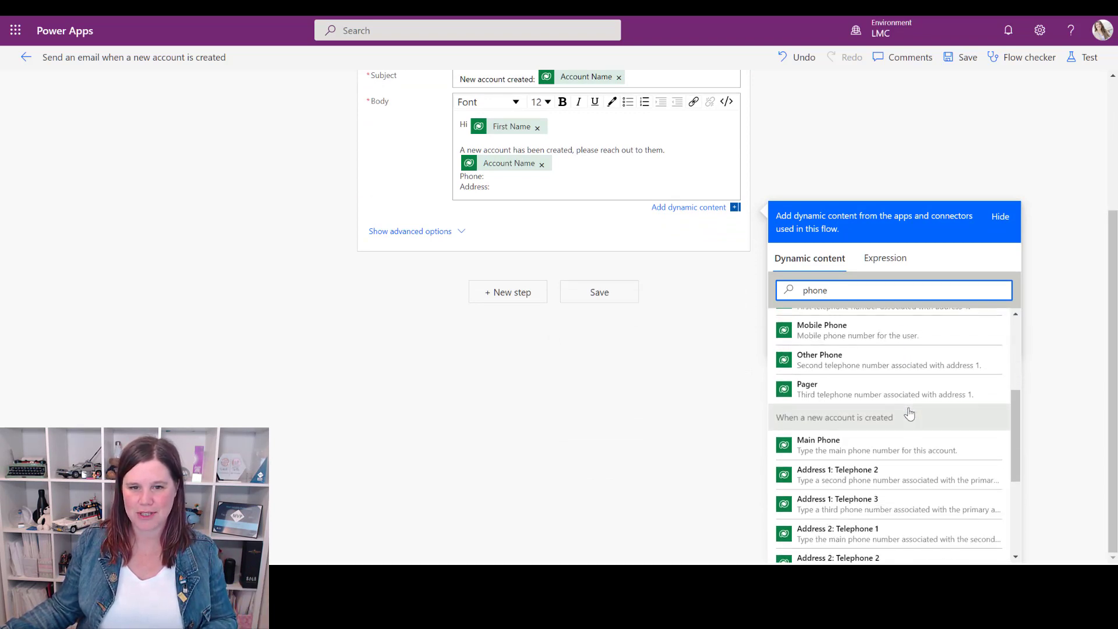
left_click(817, 444)
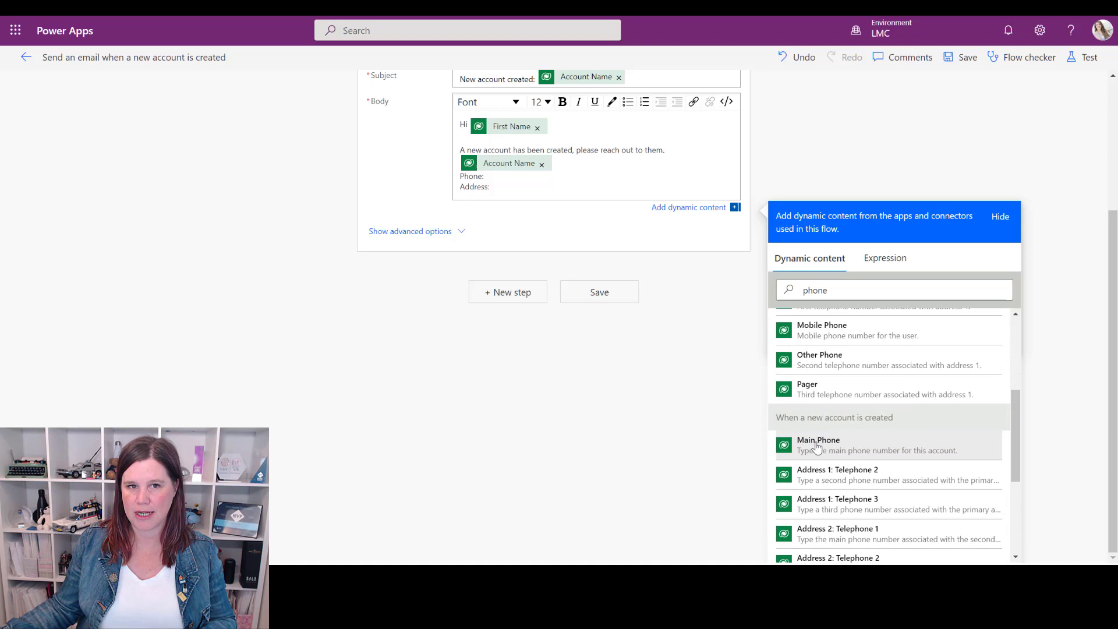
- Insert the Address 1 value after 'Address:' and save the flow
left_click(500, 192)
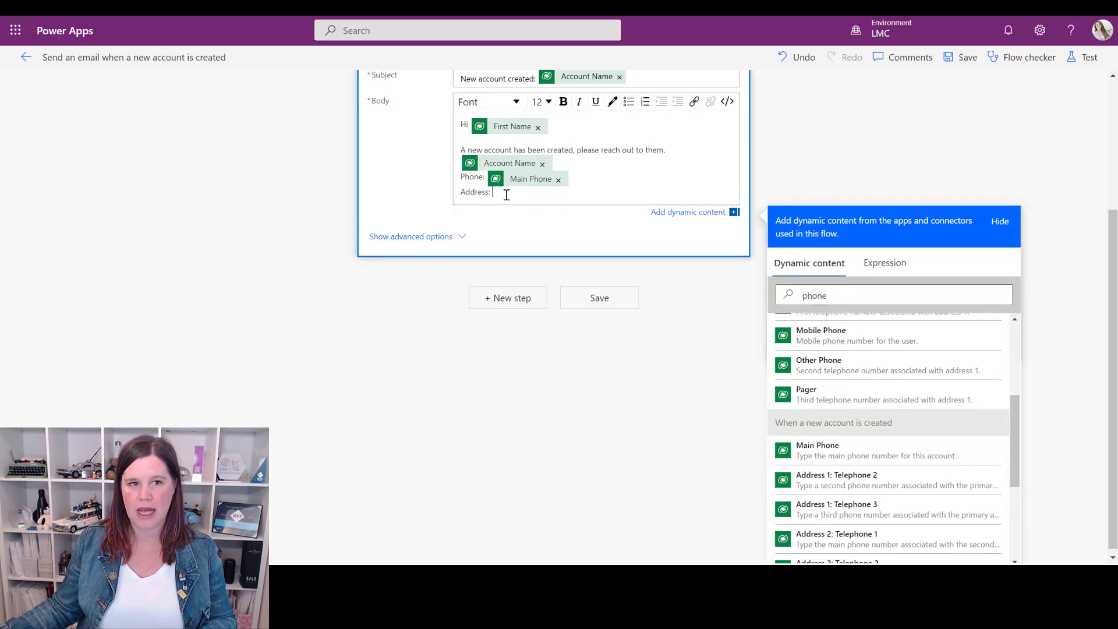
double_click(844, 291)
type("address")
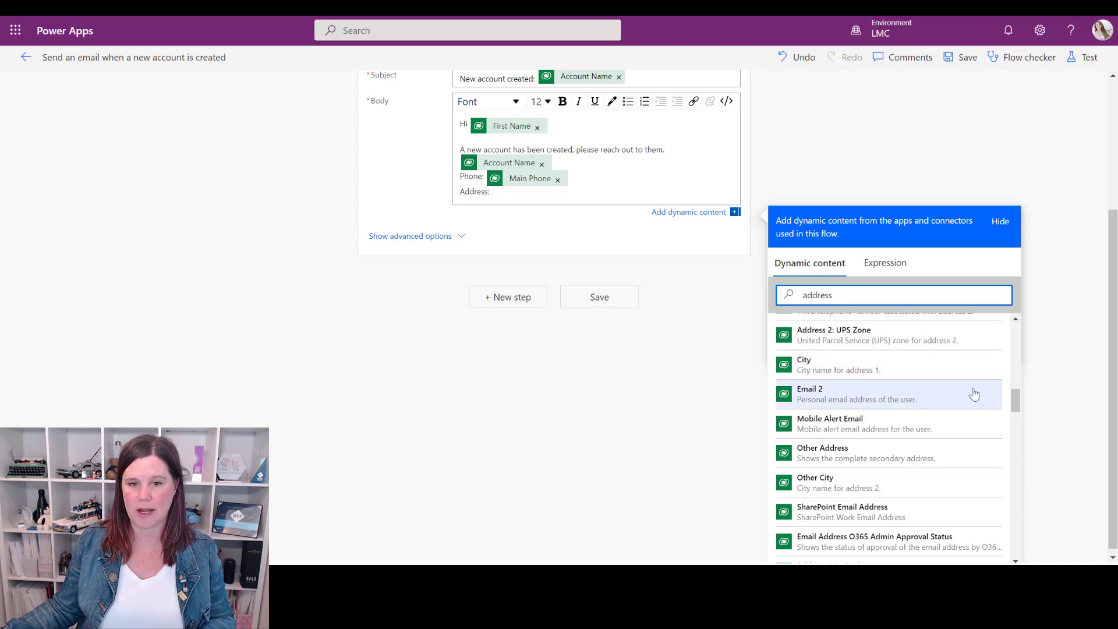
scroll(1010, 402, "up", 10)
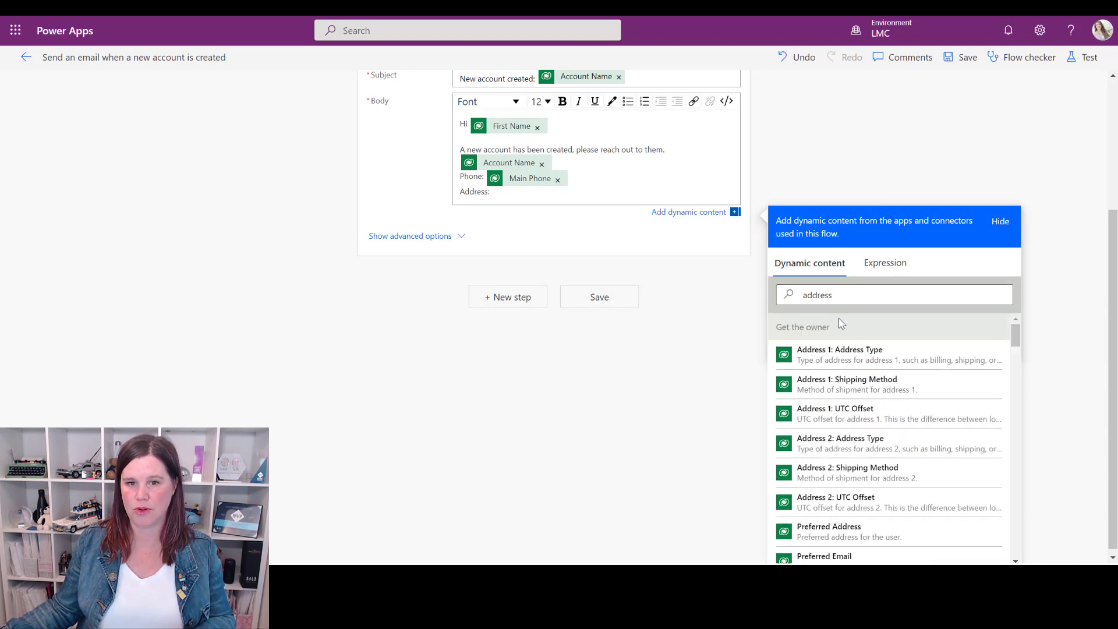
scroll(851, 338, "down", 2)
scroll(860, 353, "down", 10)
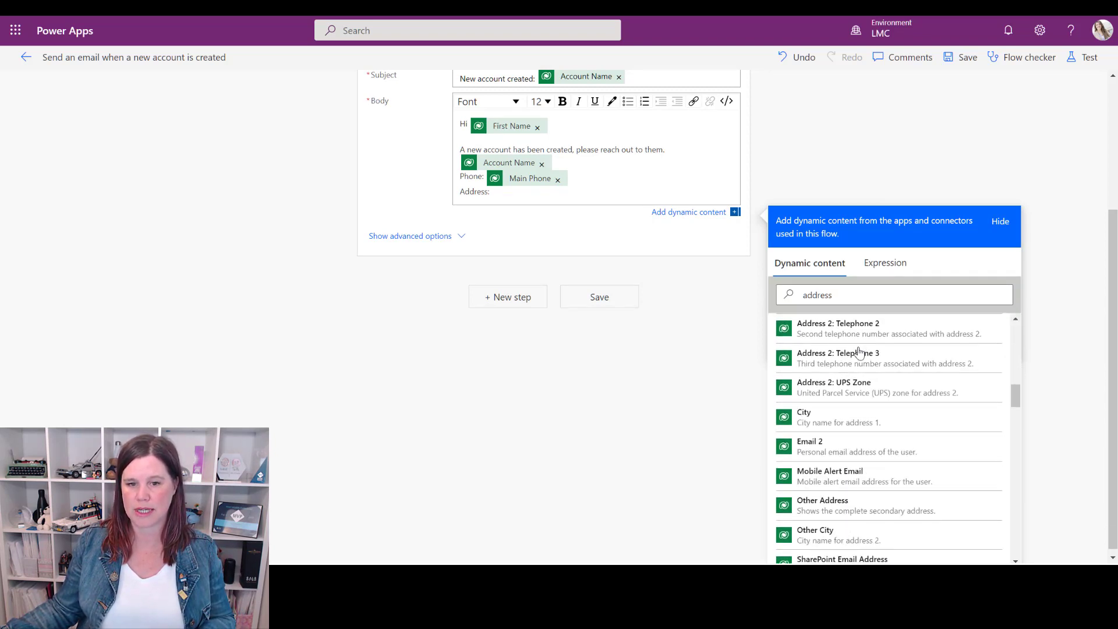
scroll(860, 353, "down", 3)
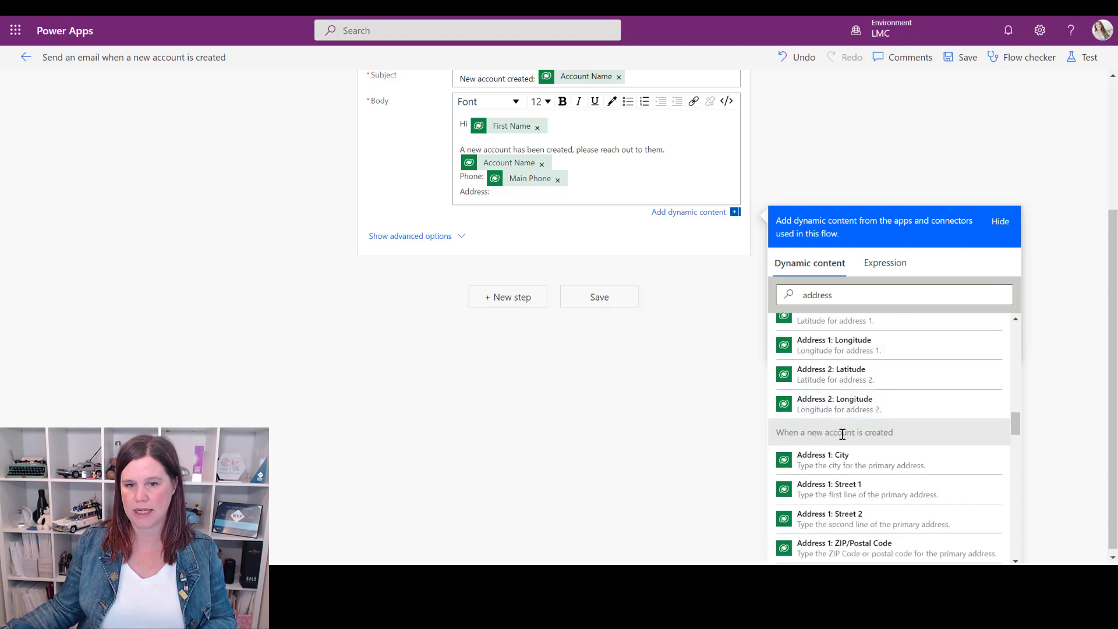
scroll(842, 430, "down", 1)
scroll(842, 430, "down", 2)
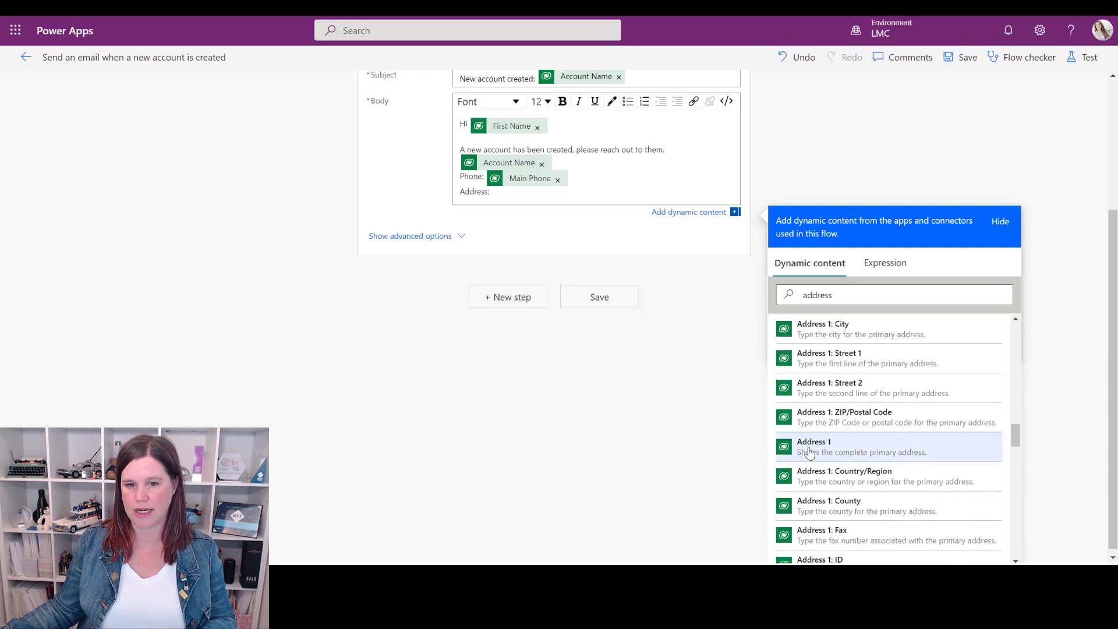
left_click(830, 453)
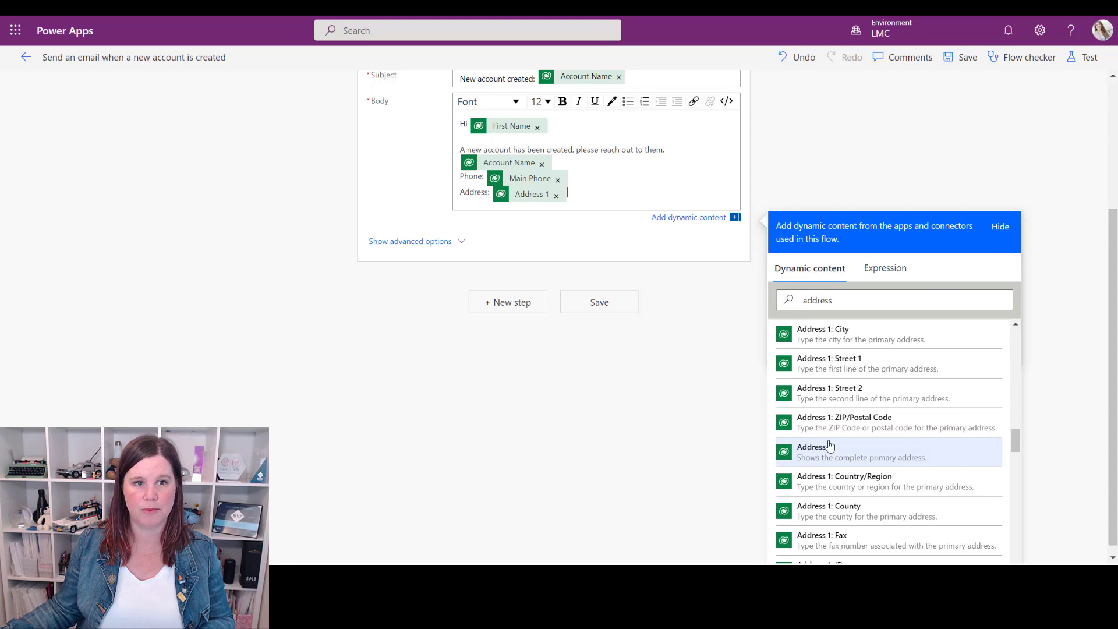
left_click(599, 302)
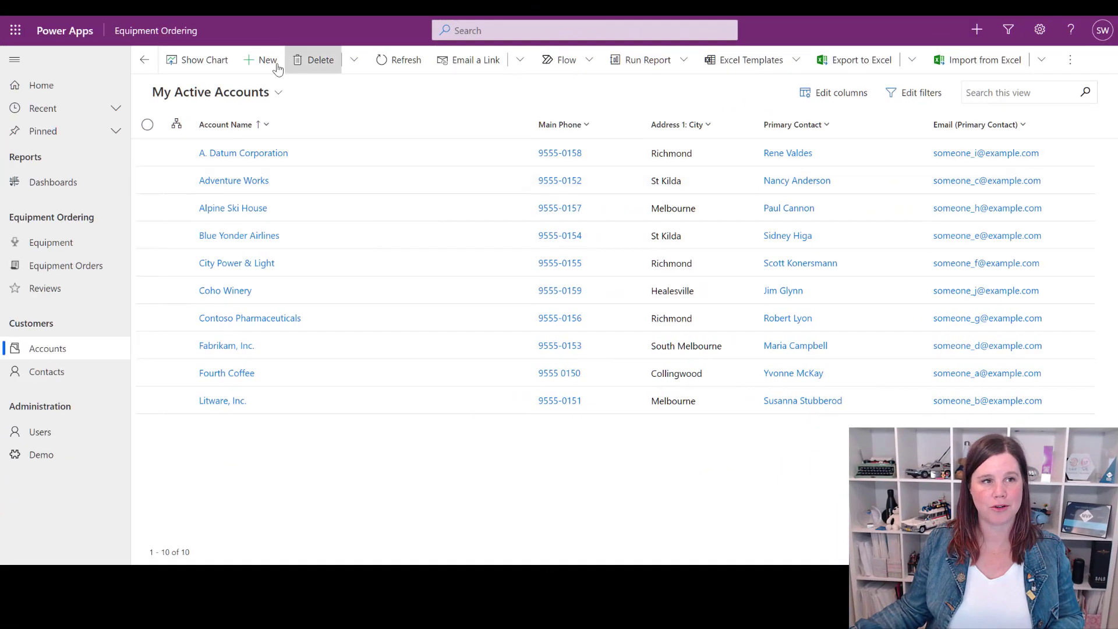
- Start a new account named 'Bean Me Up' and enter its phone number
left_click(276, 64)
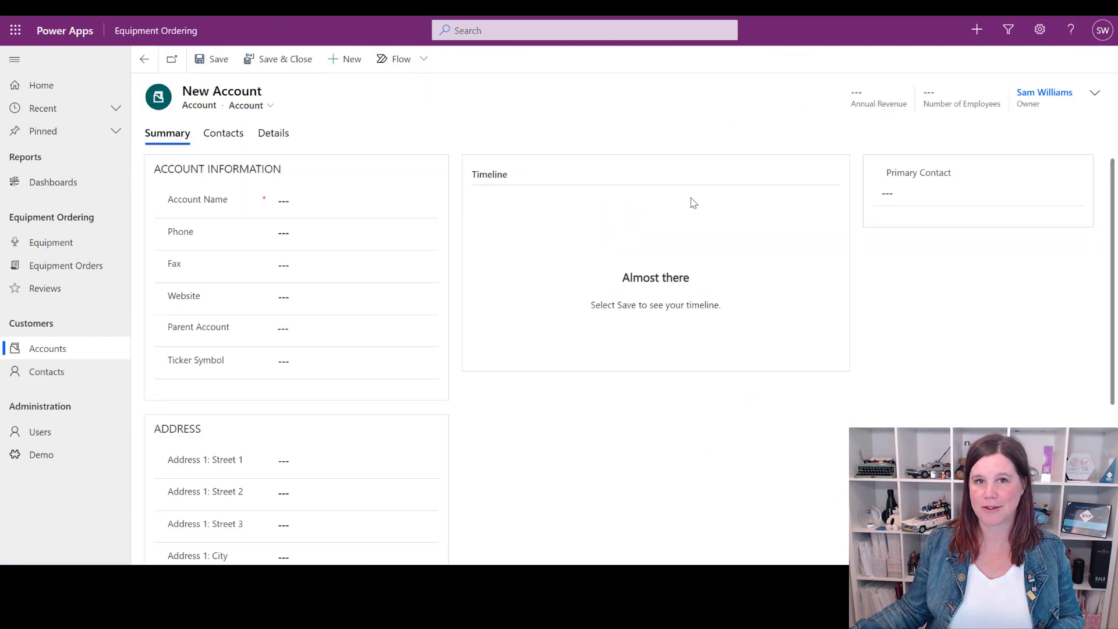
left_click(301, 201)
type("Be")
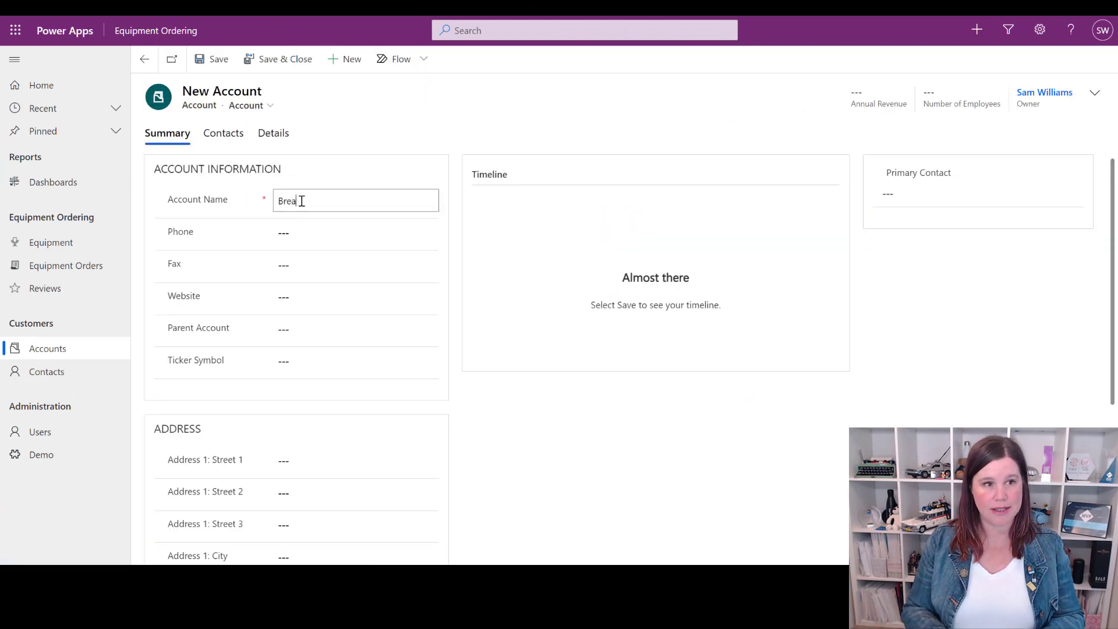
type("an")
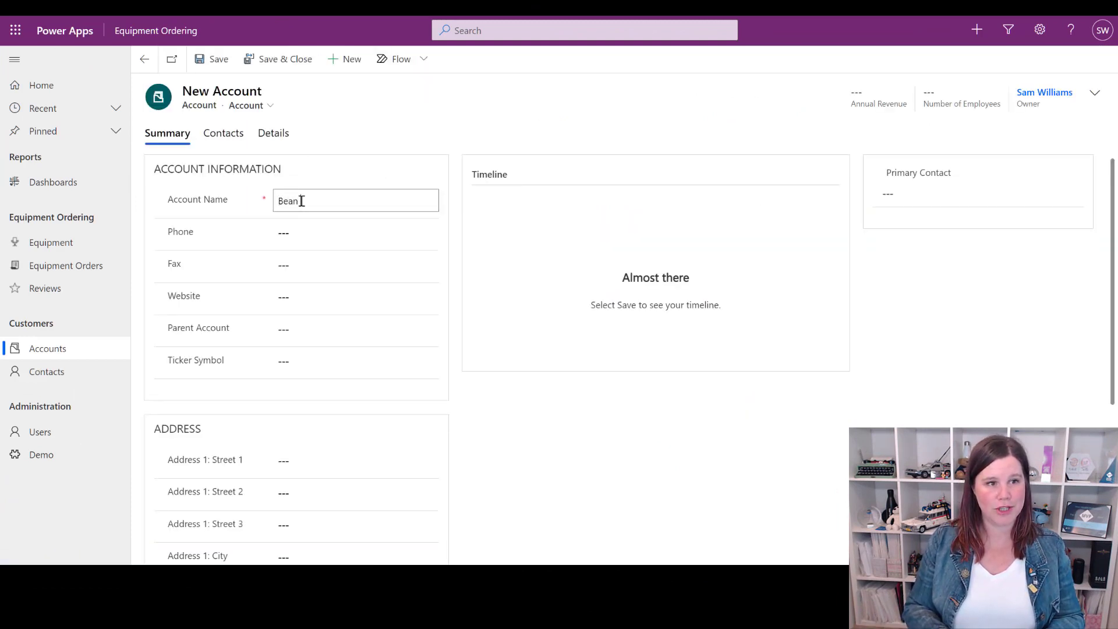
type(" Me Up")
left_click(290, 236)
type("0")
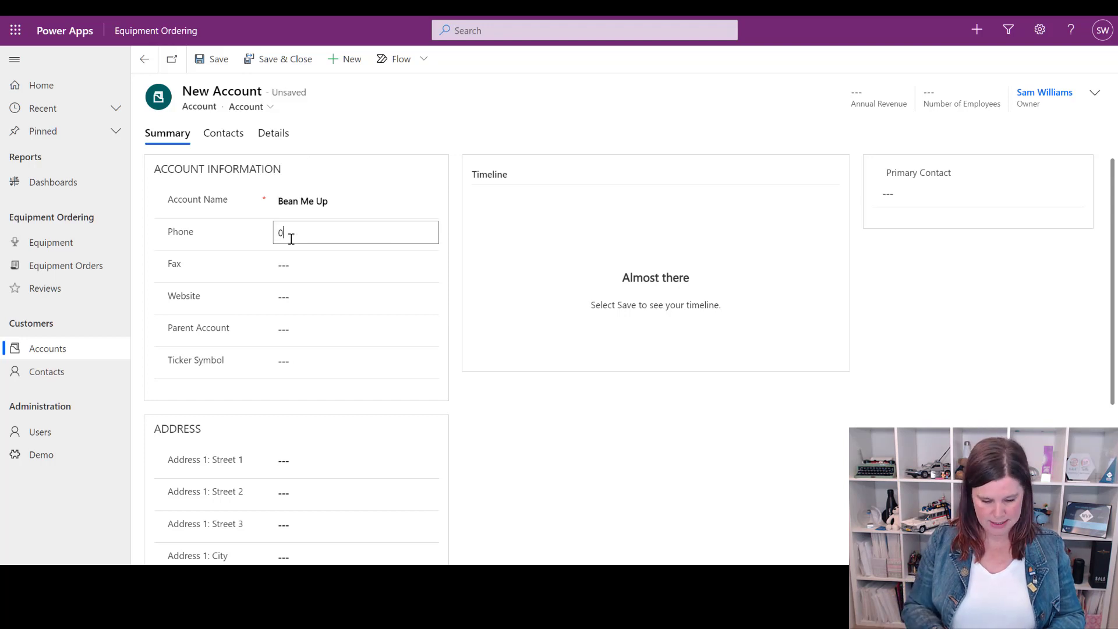
type("3 9999 0000")
key("Tab")
- Fill in the account's street, city, state and postal code fields
left_click(324, 460)
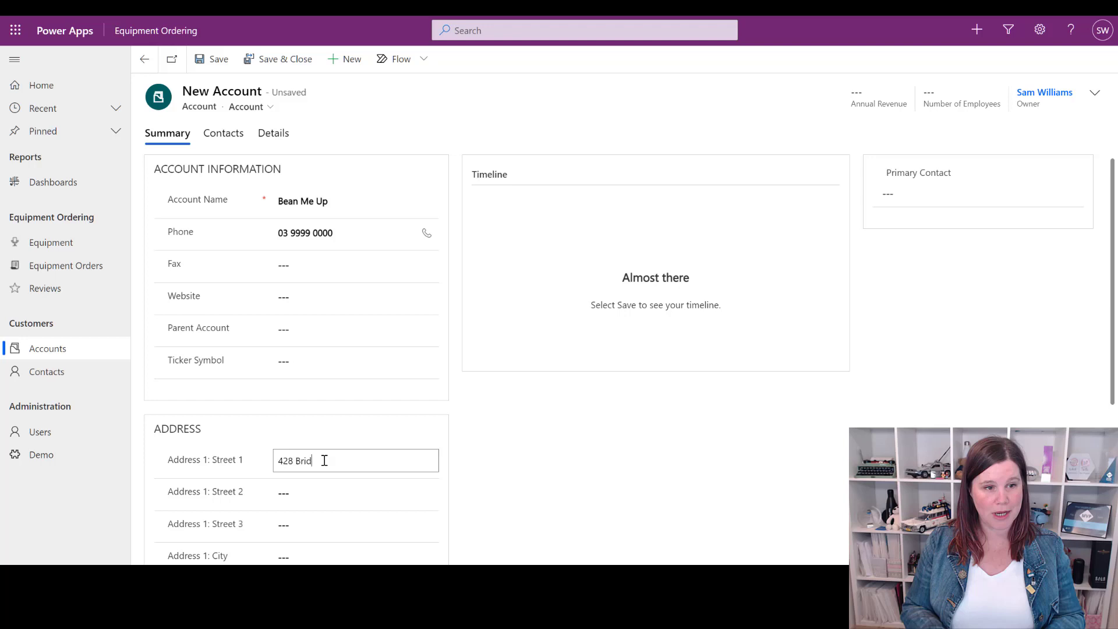
type("ge Road")
key("Tab")
key("Tab")
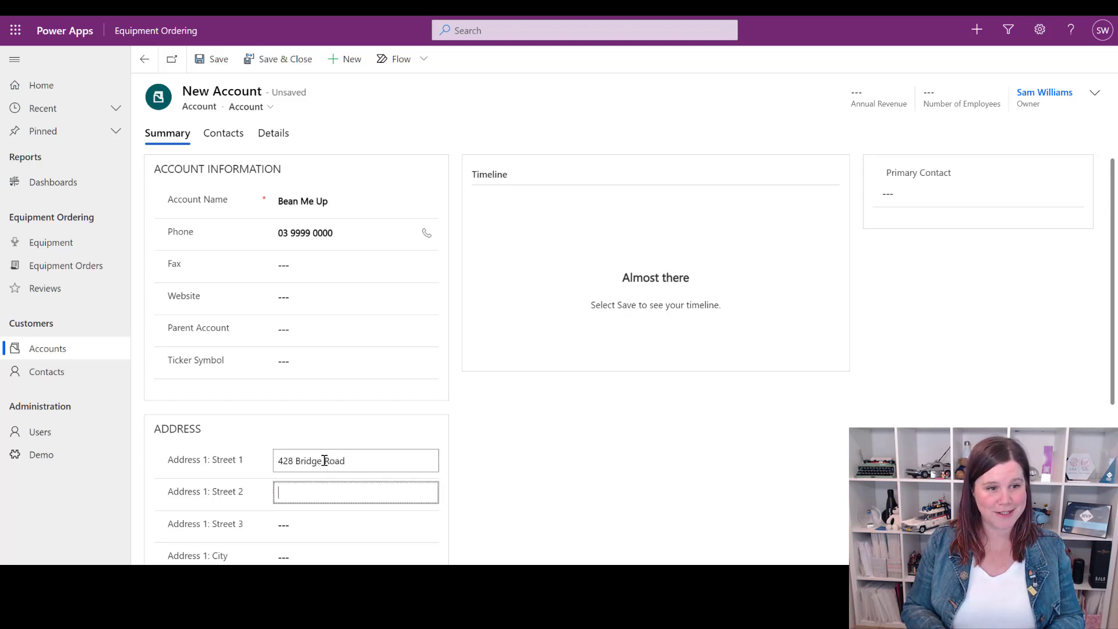
key("Tab")
type("R")
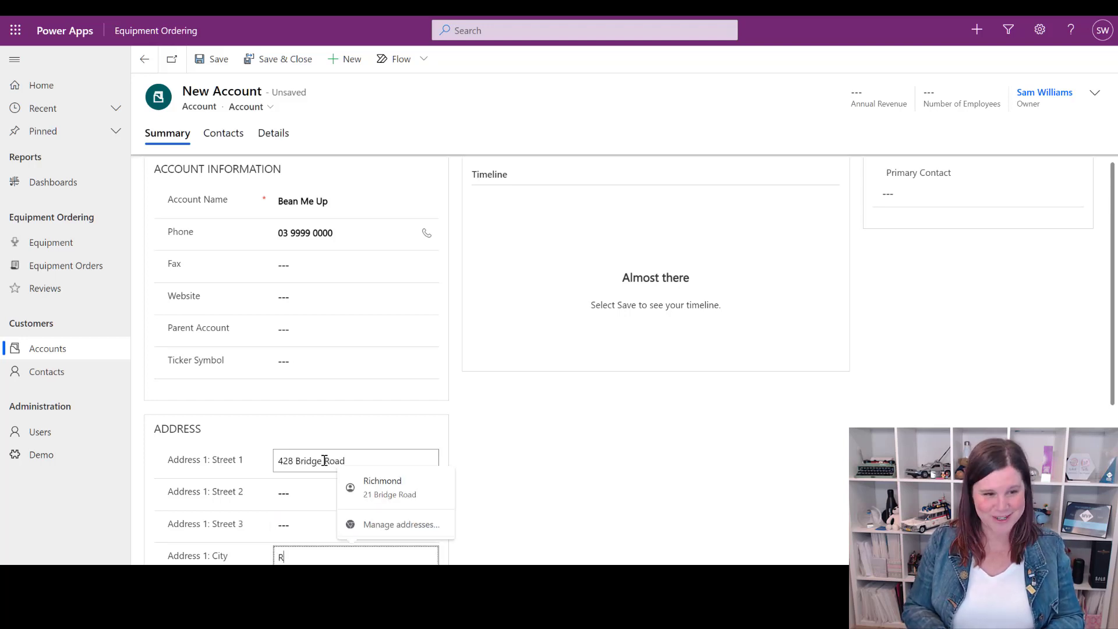
type("ichmom")
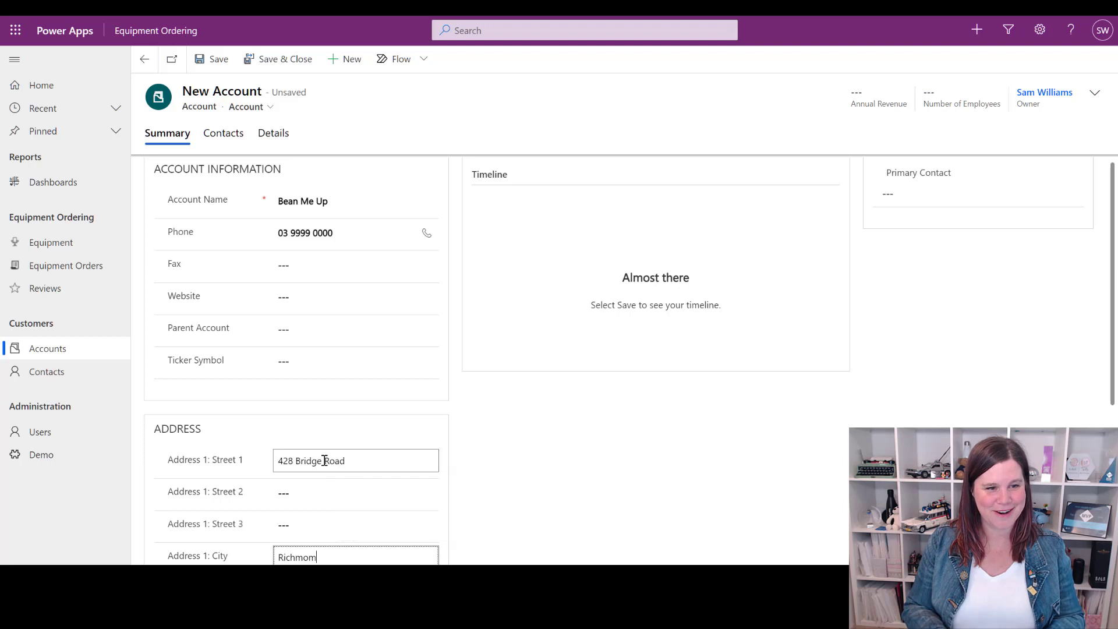
type("nd")
key("Tab")
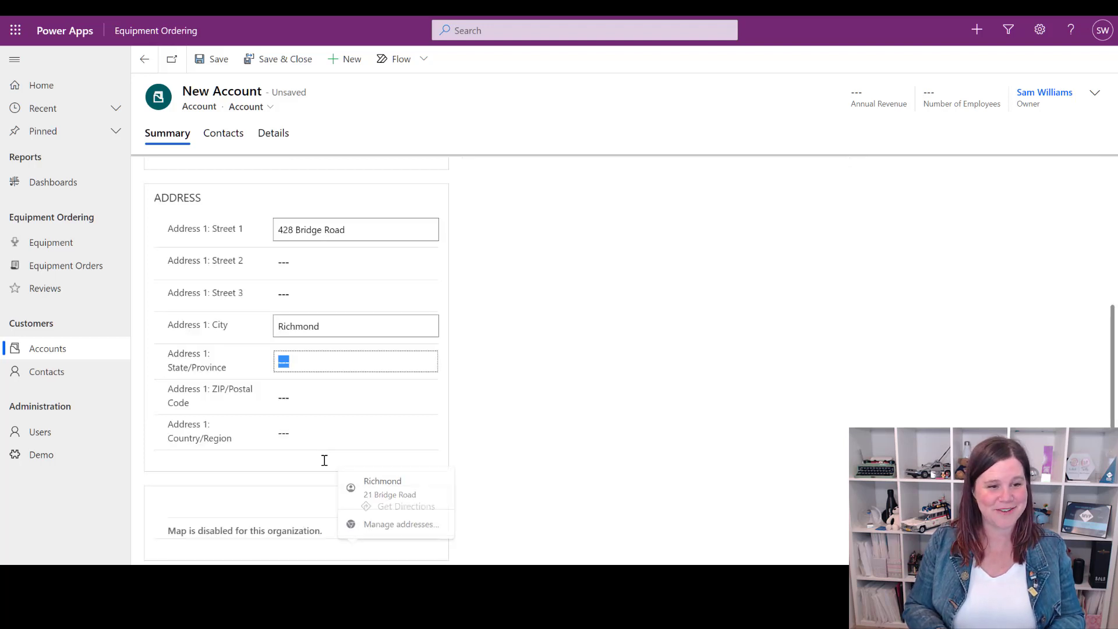
type("VIC")
key("Tab")
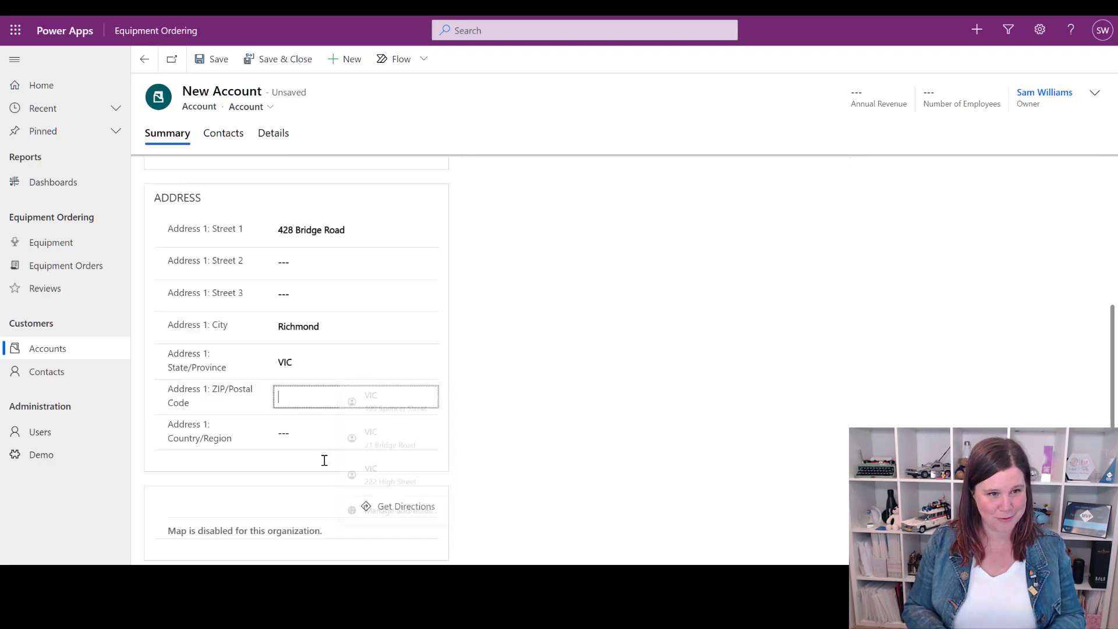
type("3132")
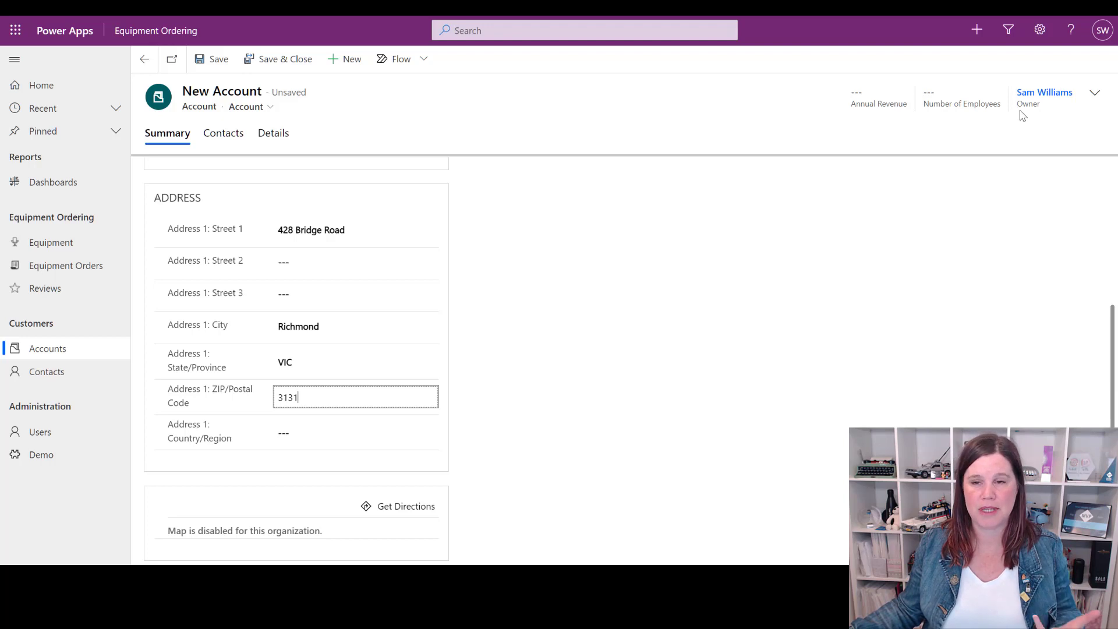
- Replace the Bean Me Up owner with the searched-for user and save the account
left_click(1095, 93)
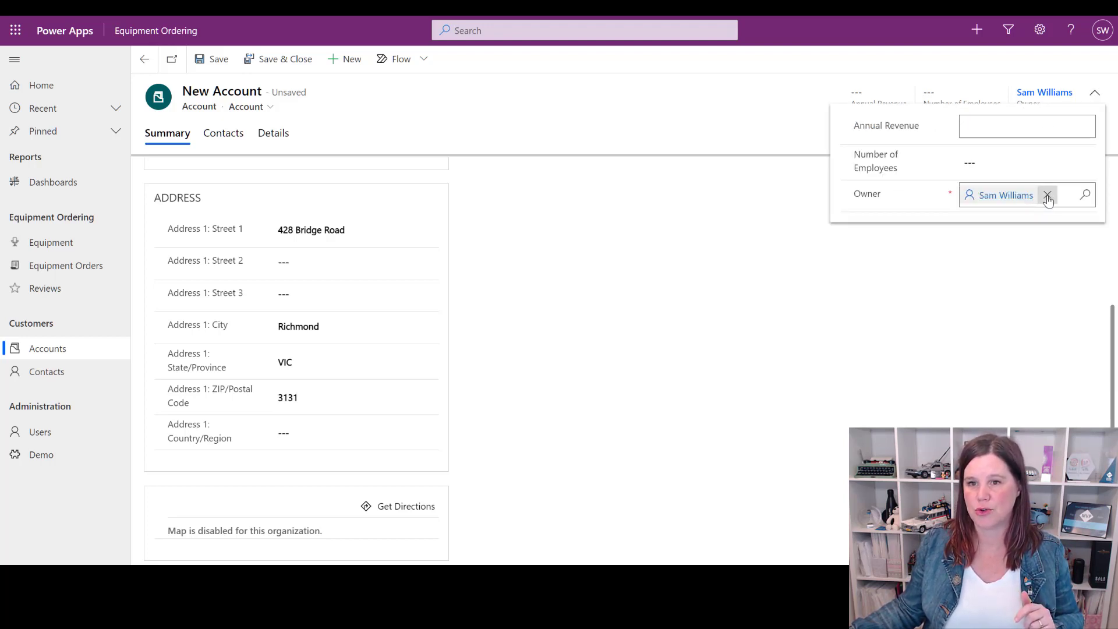
left_click(1047, 196)
type("dan")
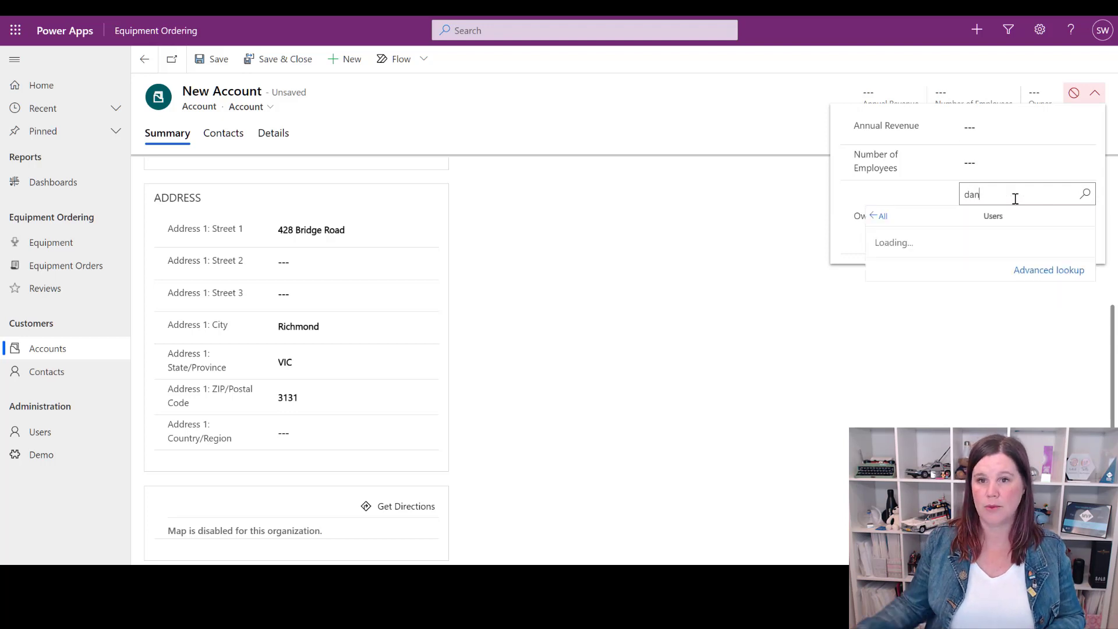
left_click(926, 249)
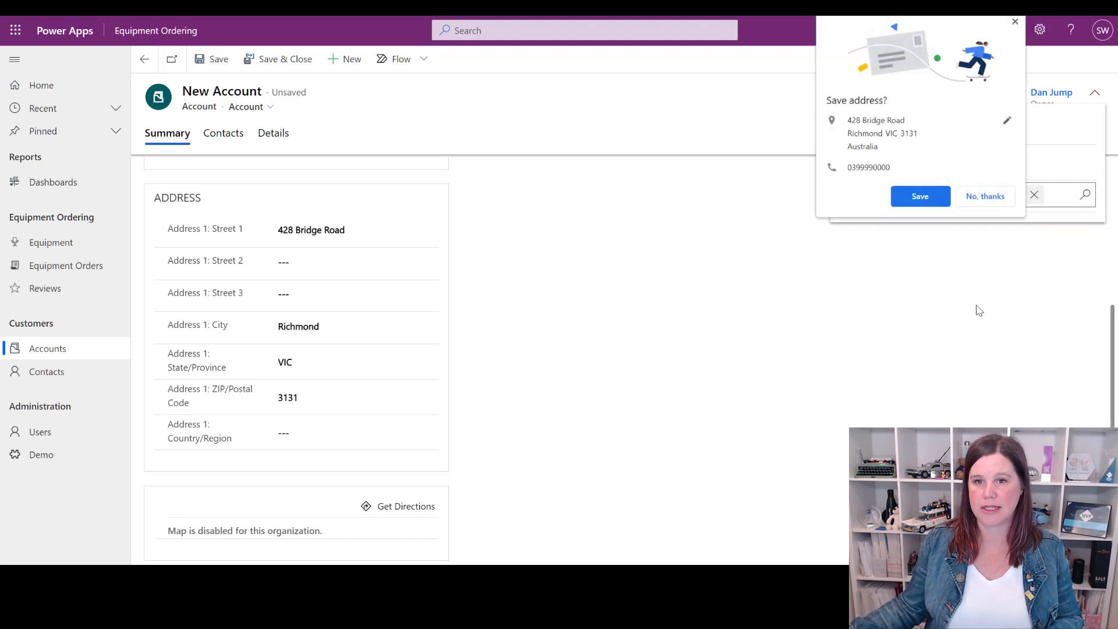
left_click(984, 196)
left_click(214, 65)
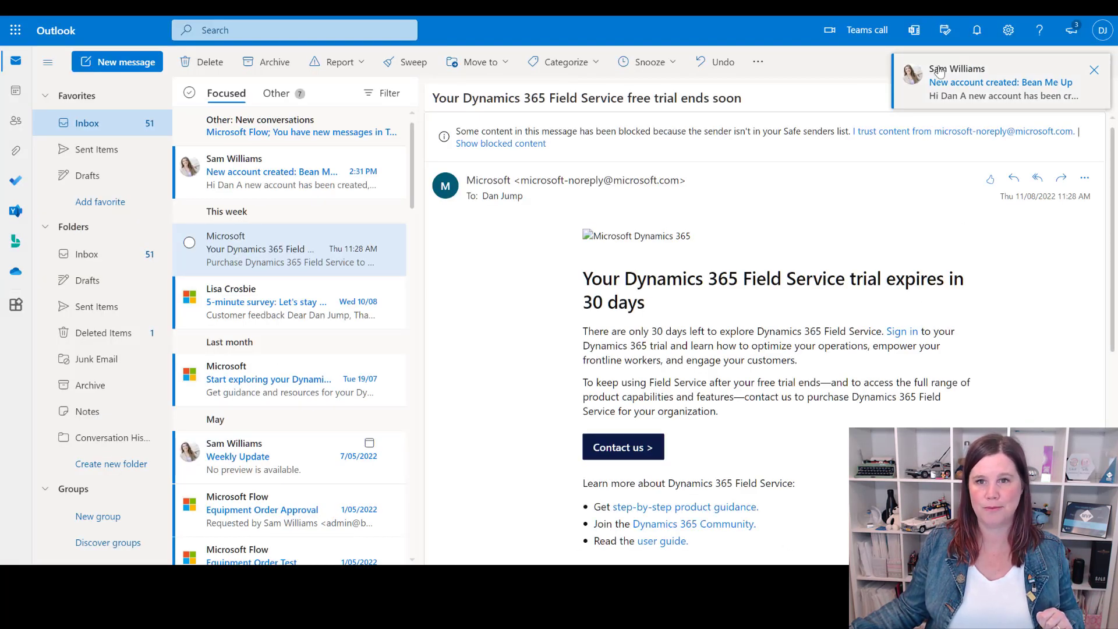
- Open the 'New account created: Bean Me Up' email in the Outlook inbox
left_click(266, 184)
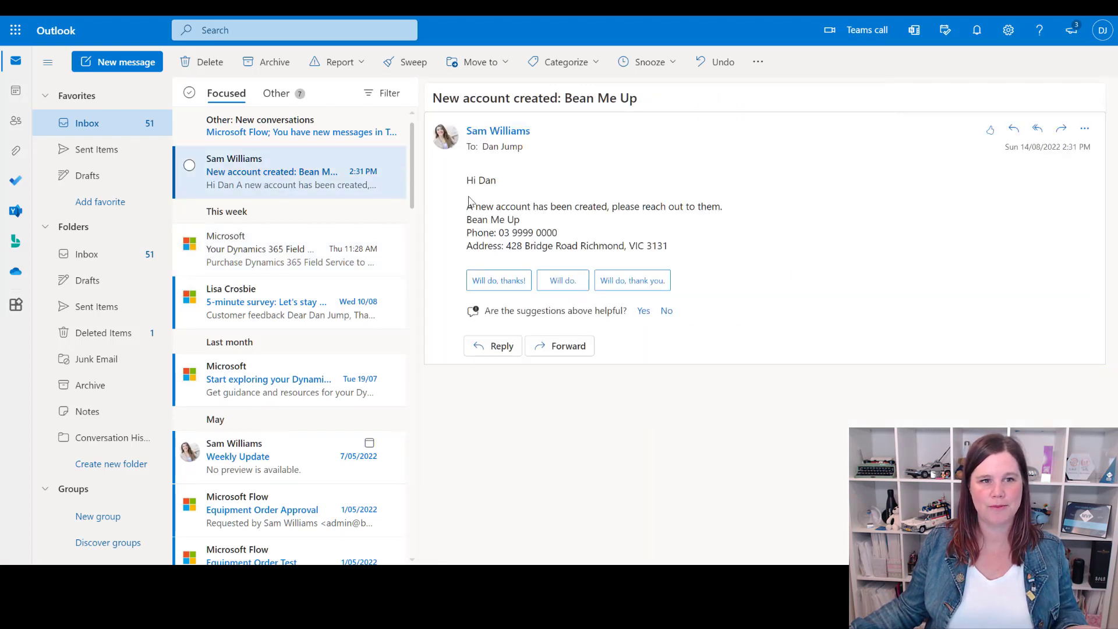